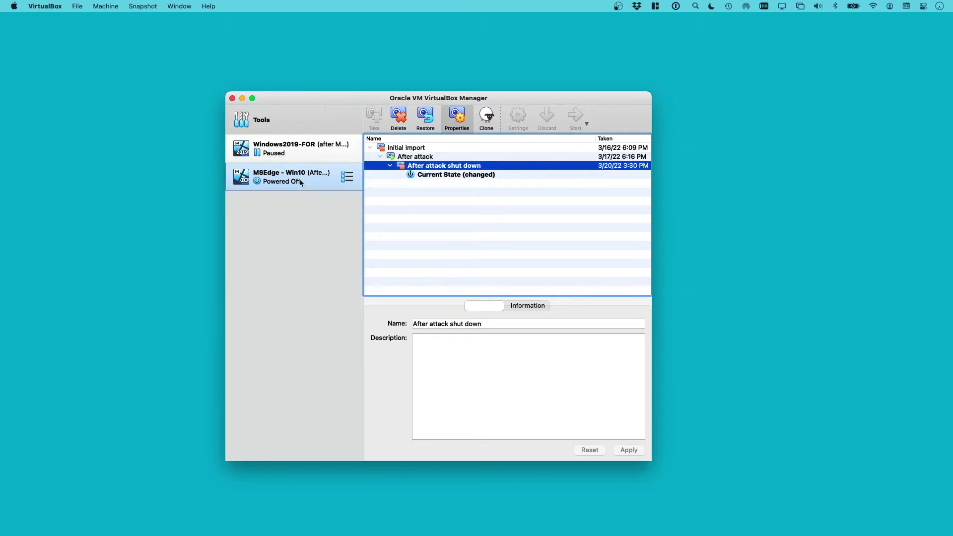
# Step: Restore the 'After attack shut down' snapshot without snapshotting the current machine state
pyautogui.rightClick(453, 167)
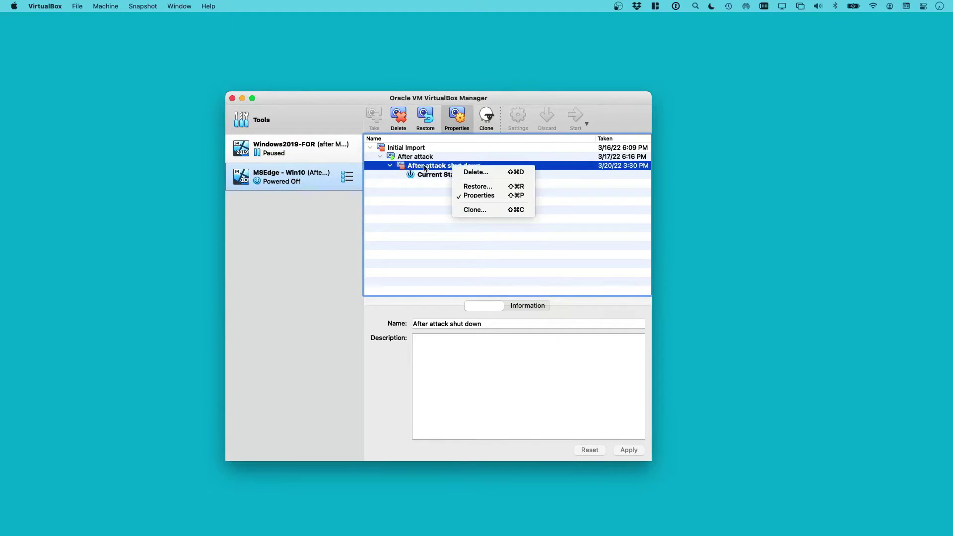
pyautogui.click(426, 168)
pyautogui.rightClick(448, 169)
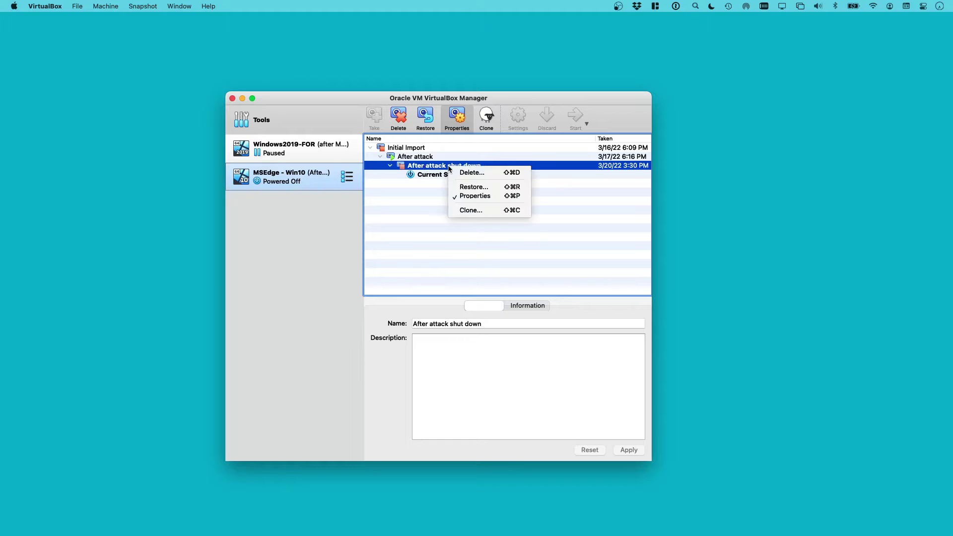
pyautogui.click(466, 188)
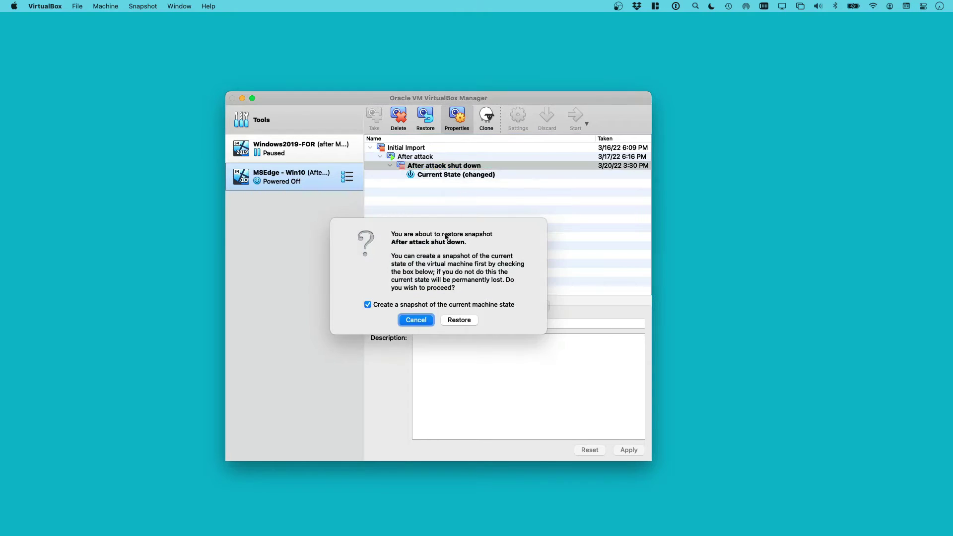
pyautogui.click(368, 305)
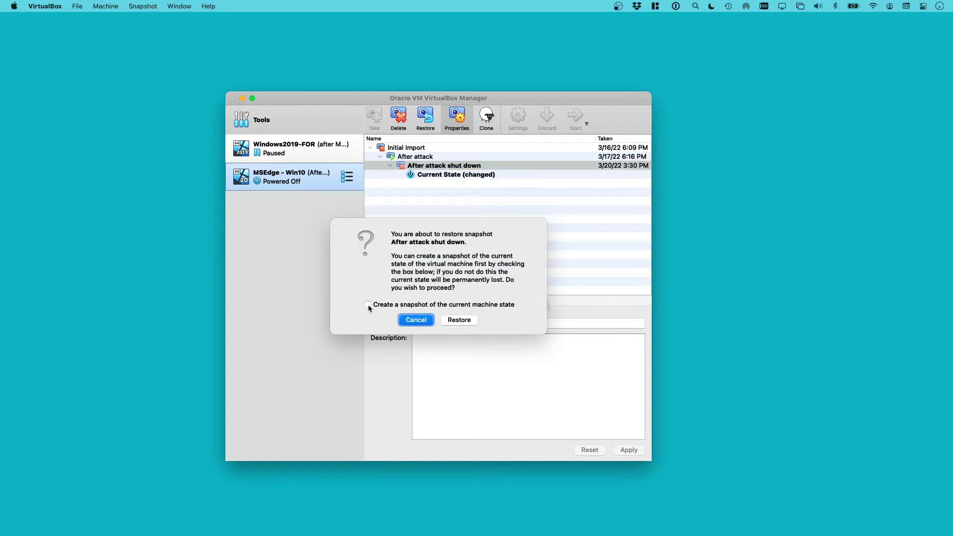
pyautogui.click(458, 321)
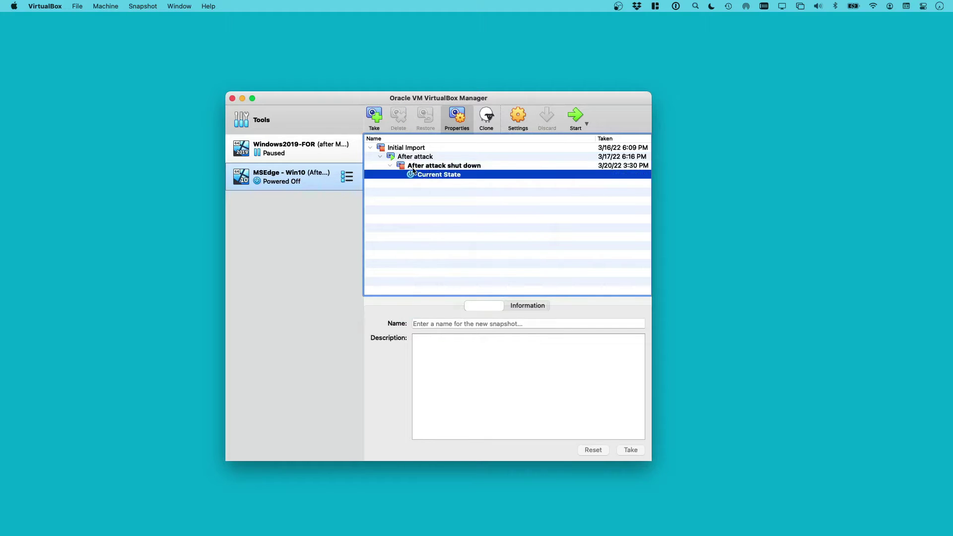
pyautogui.click(452, 168)
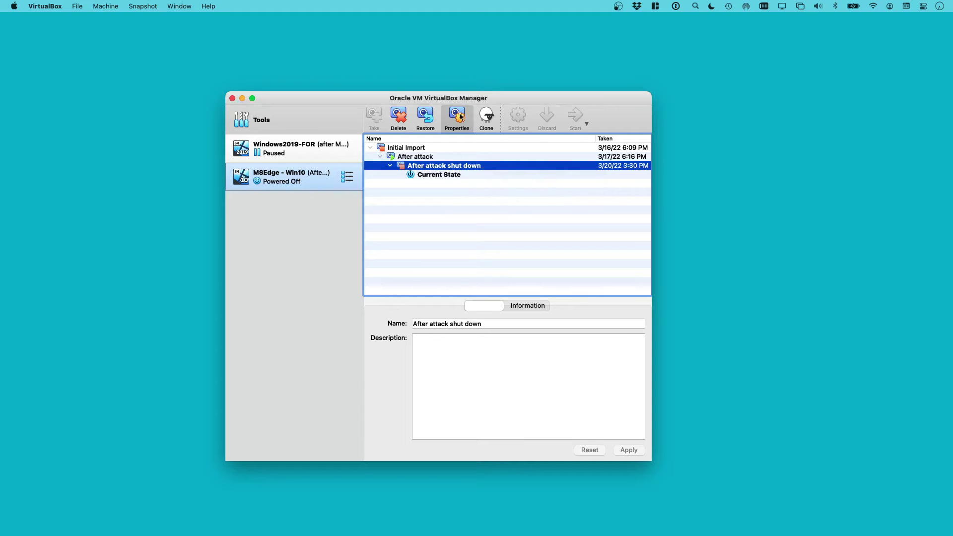
# Step: Uncheck Enable Network Adapter in the MSEdge - Win10 network settings, then start the VM
pyautogui.click(468, 175)
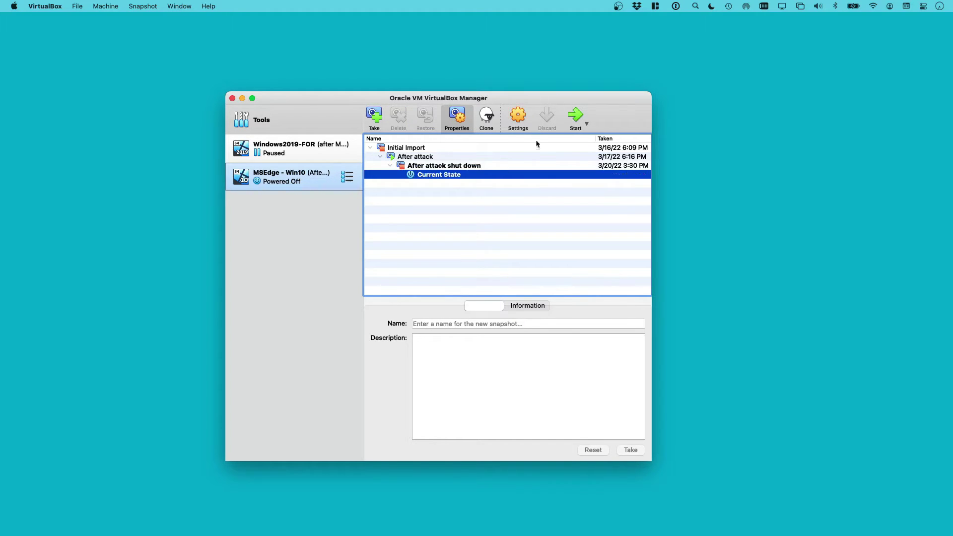
pyautogui.click(523, 115)
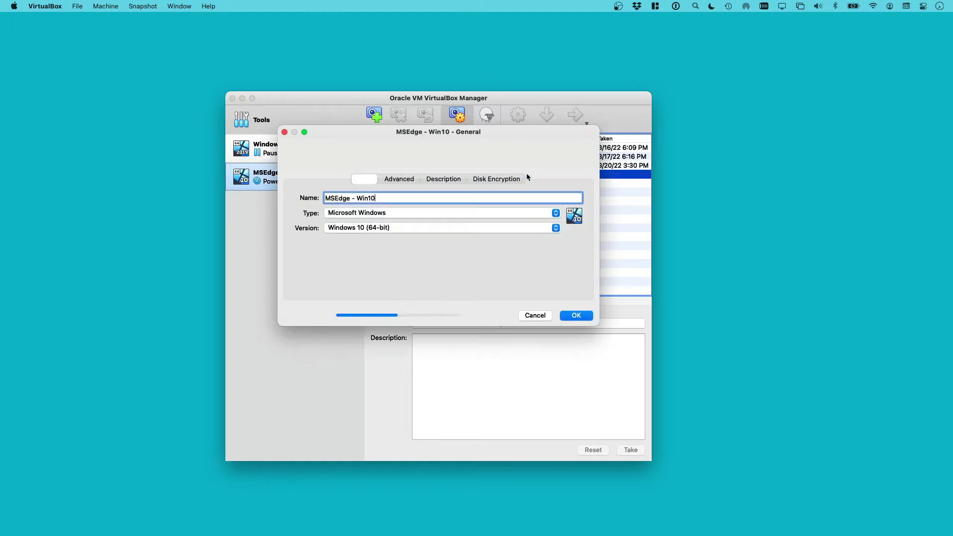
pyautogui.click(428, 151)
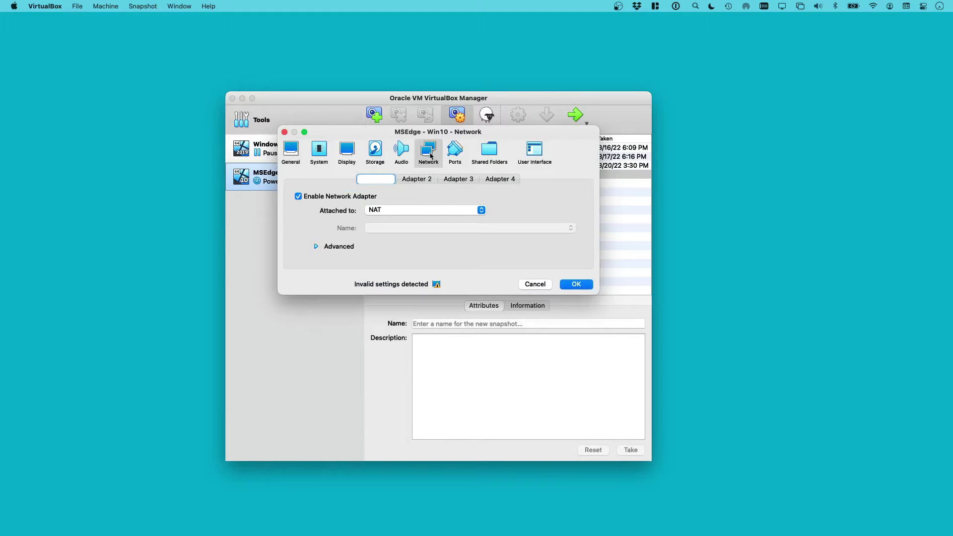
pyautogui.click(299, 197)
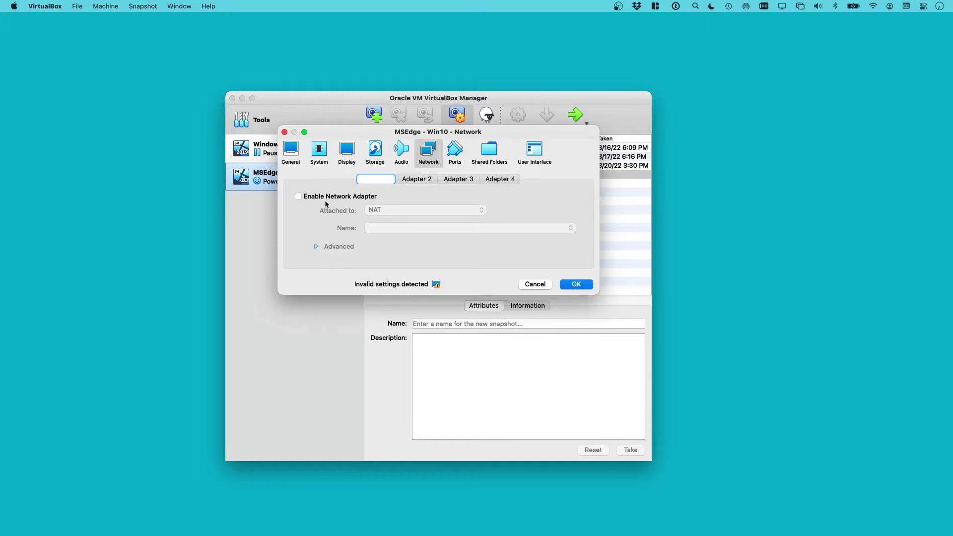
pyautogui.click(579, 286)
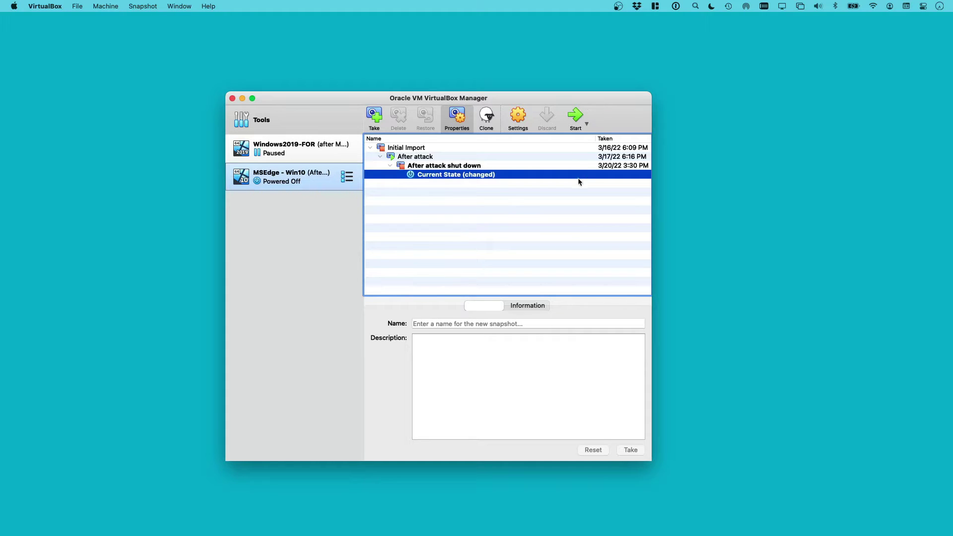
pyautogui.click(573, 116)
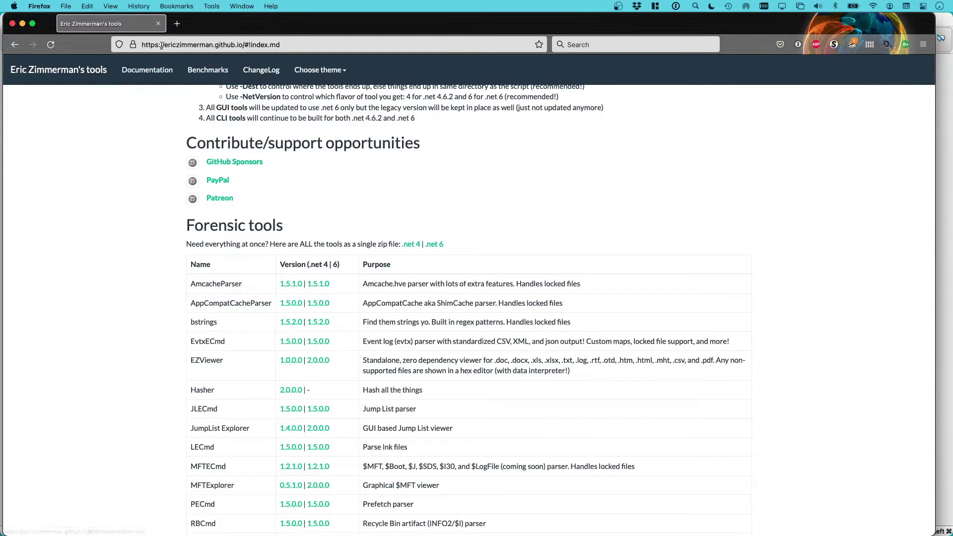
# Step: Begin downloading AmcacheParser 1.5.1.0 from ericzimmerman.github.io, abandon it, and return to the VM
pyautogui.moveTo(162, 45); pyautogui.dragTo(261, 45)
pyautogui.scroll(5, 378, 130)
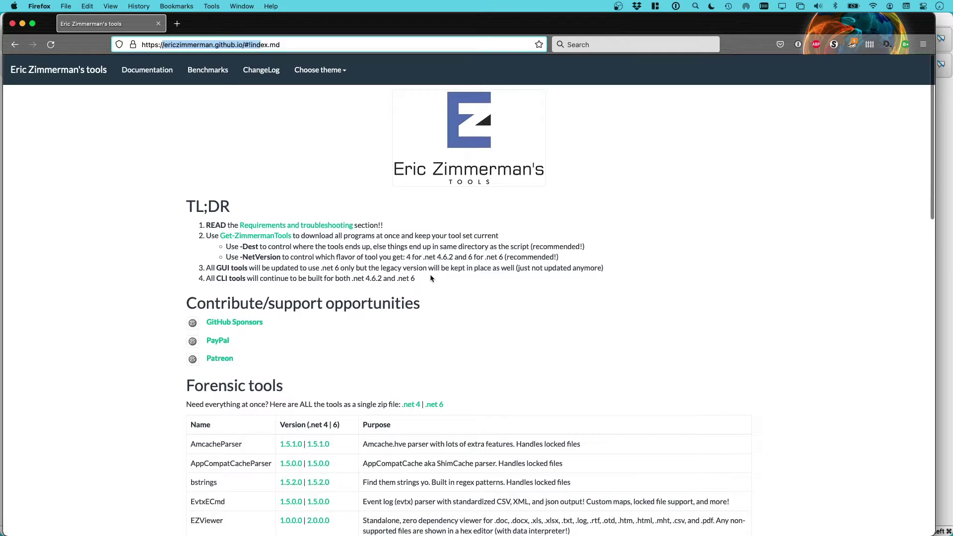
pyautogui.scroll(-3, 430, 278)
pyautogui.moveTo(197, 391); pyautogui.dragTo(251, 390)
pyautogui.click(291, 391)
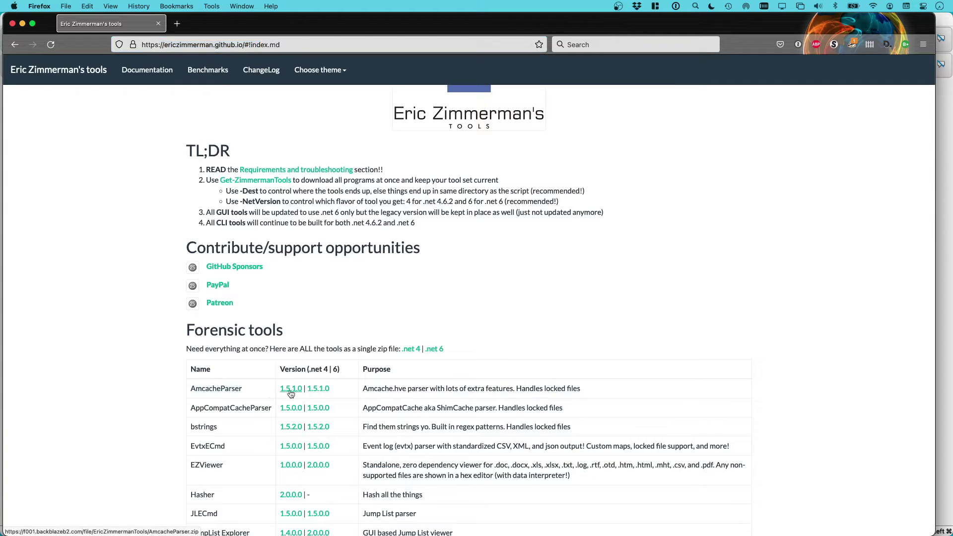
pyautogui.click(288, 390)
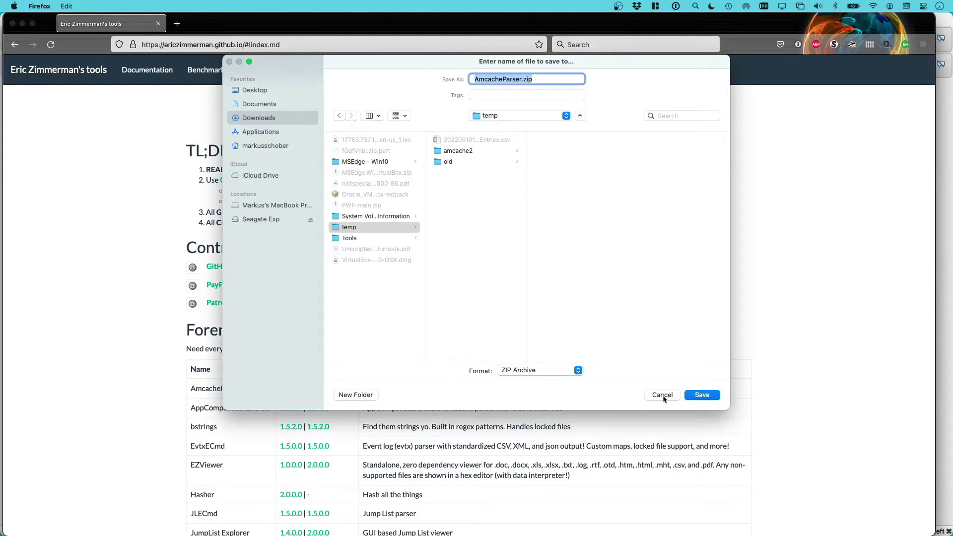
pyautogui.press('super+Tab')
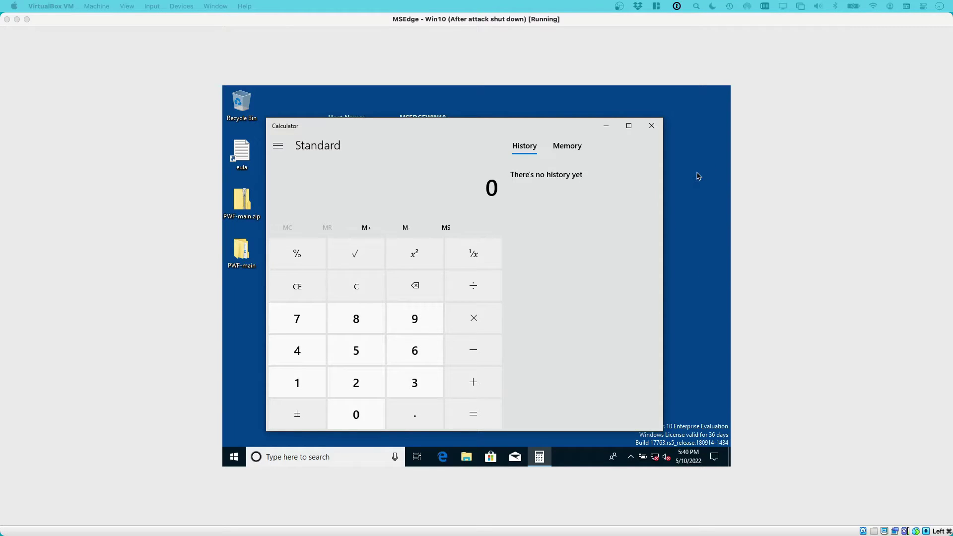
# Step: Minimise the guest's Calculator window to reveal the desktop licensing and activation notes
pyautogui.click(606, 127)
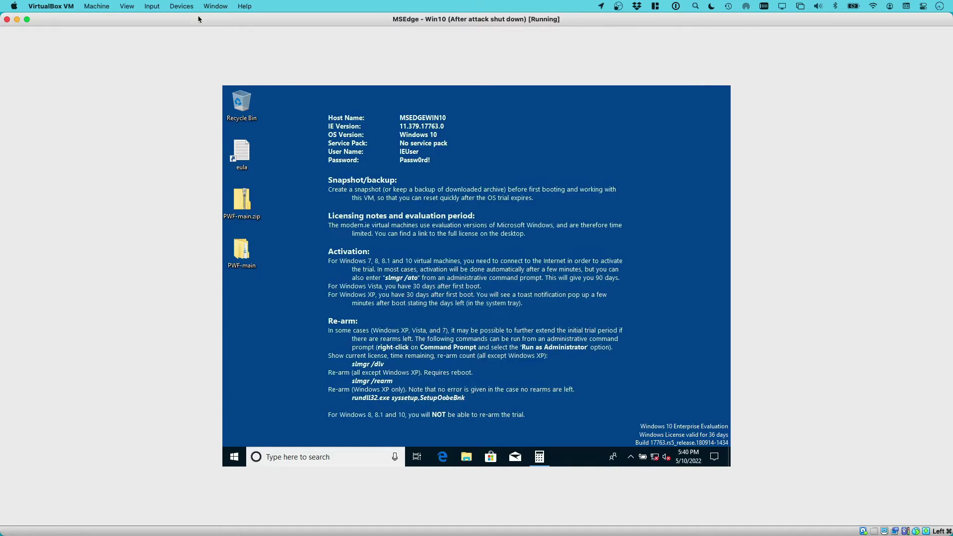
# Step: Add the host's Downloads folder as an auto-mounted shared folder for the Win10 VM
pyautogui.click(182, 6)
pyautogui.moveTo(216, 22)
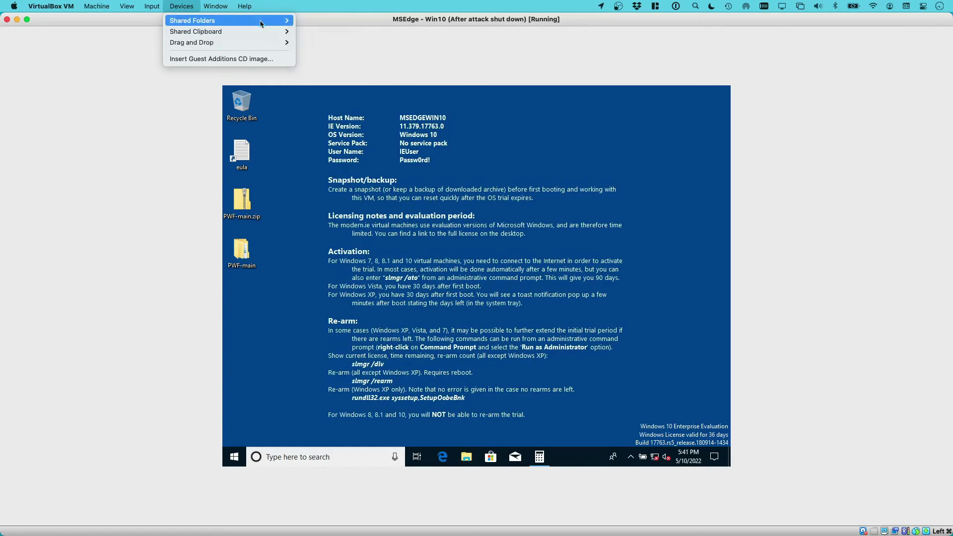
pyautogui.click(310, 21)
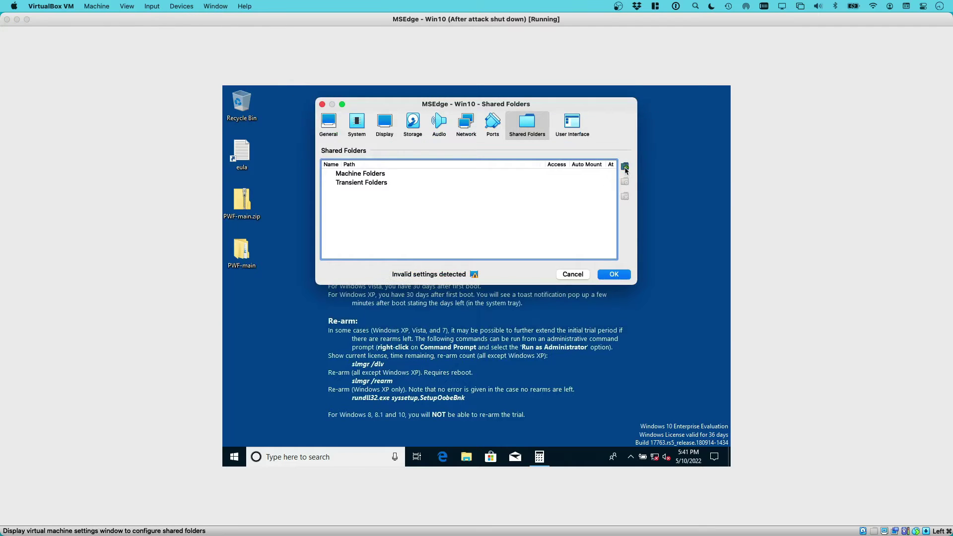
pyautogui.click(625, 167)
pyautogui.click(542, 157)
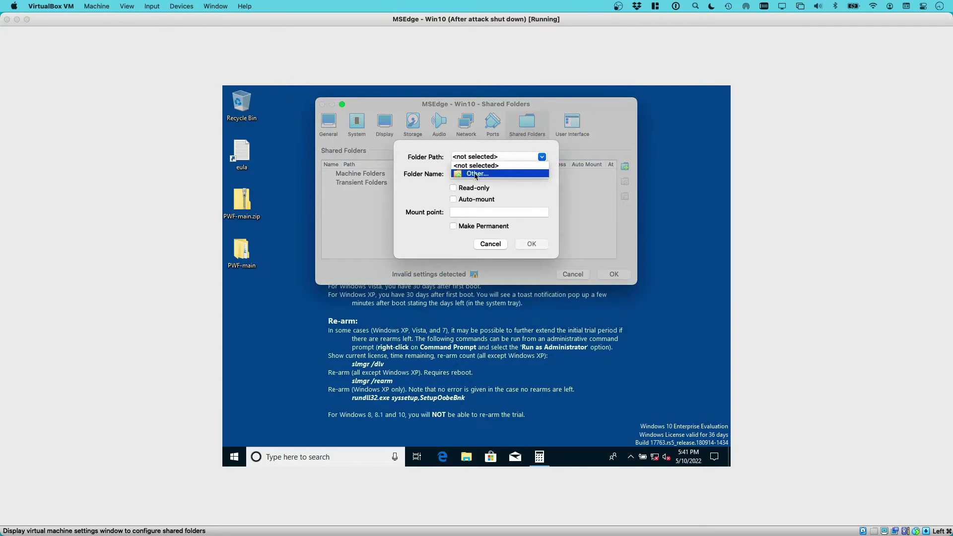
pyautogui.click(516, 173)
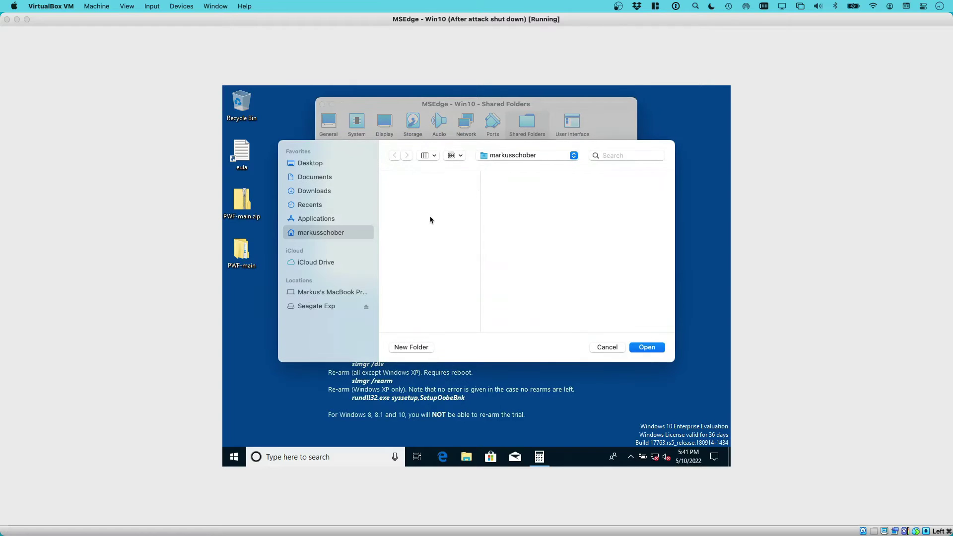
pyautogui.click(330, 193)
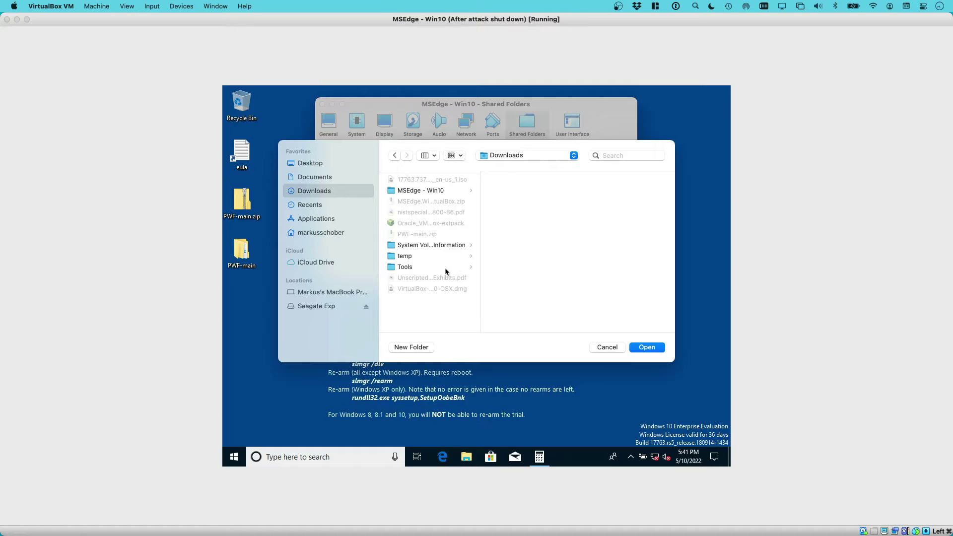
pyautogui.click(647, 347)
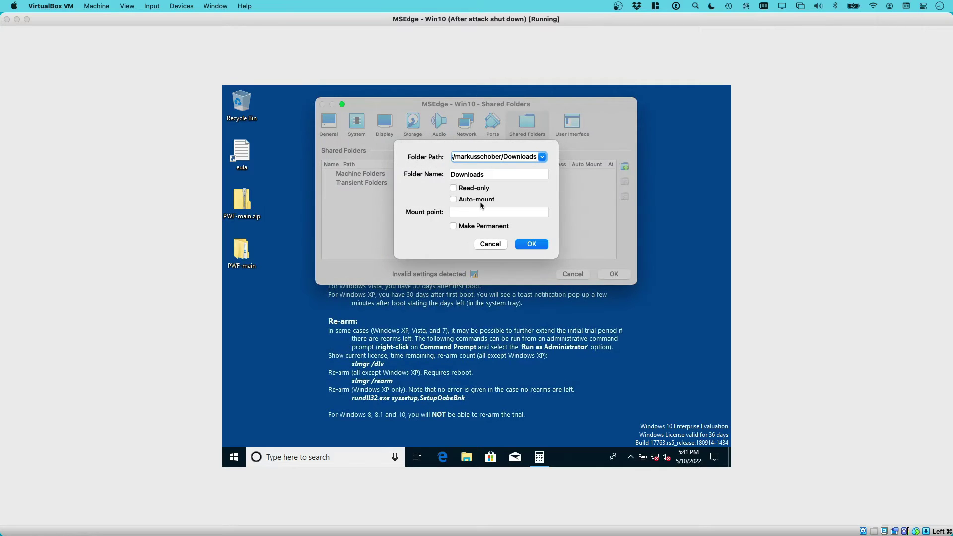
pyautogui.click(453, 199)
pyautogui.click(541, 245)
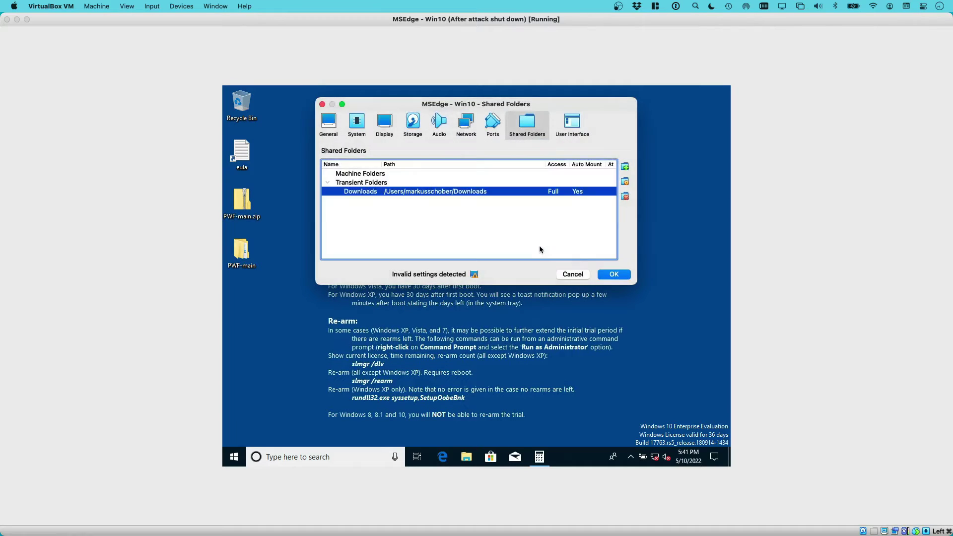
pyautogui.click(613, 274)
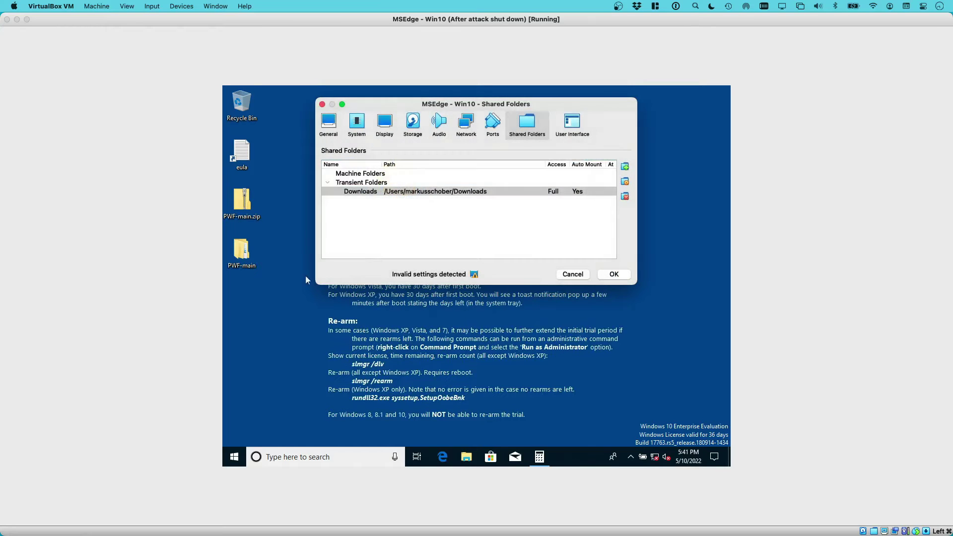
# Step: Copy AmcacheParser.exe from Z:\Tools onto the guest desktop and close File Explorer
pyautogui.click(466, 456)
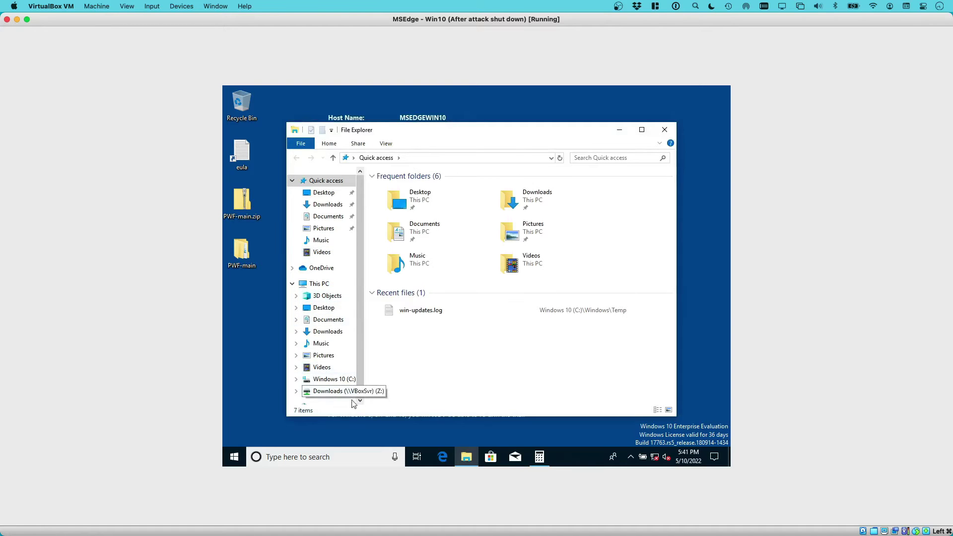
pyautogui.click(325, 392)
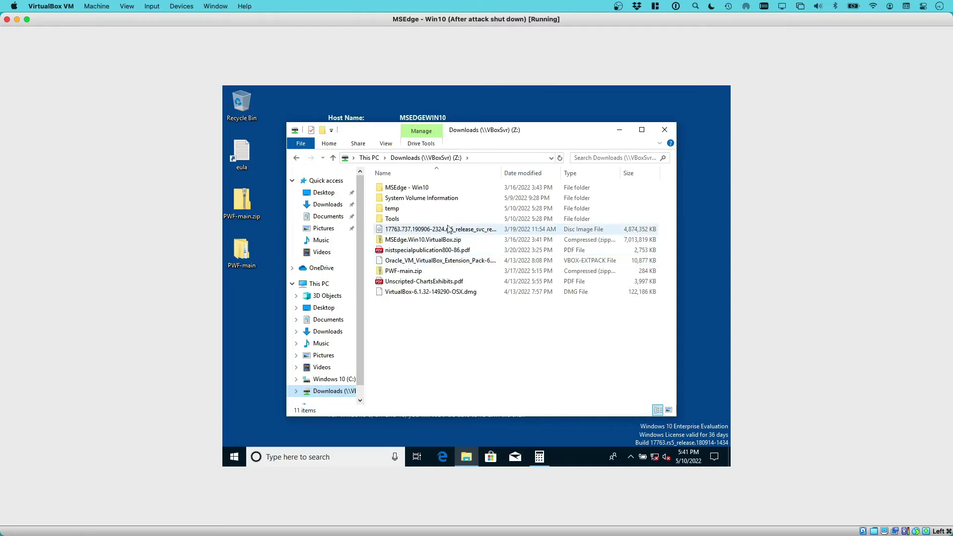
pyautogui.click(396, 222)
pyautogui.doubleClick(396, 222)
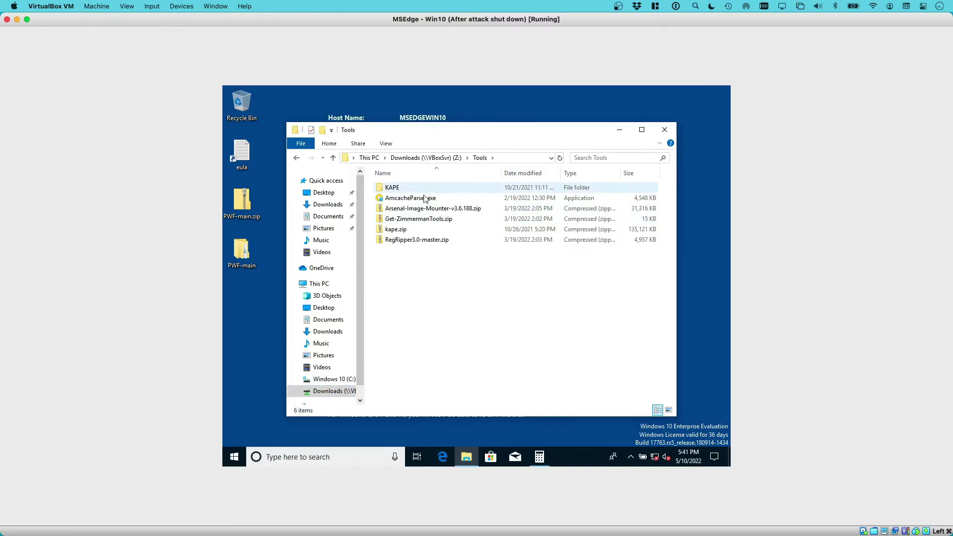
pyautogui.click(425, 198)
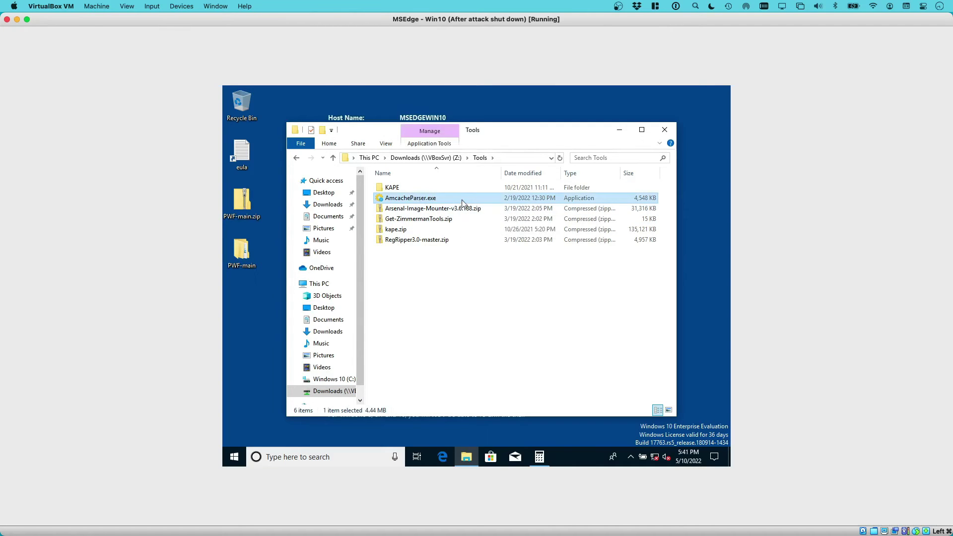
pyautogui.click(266, 307)
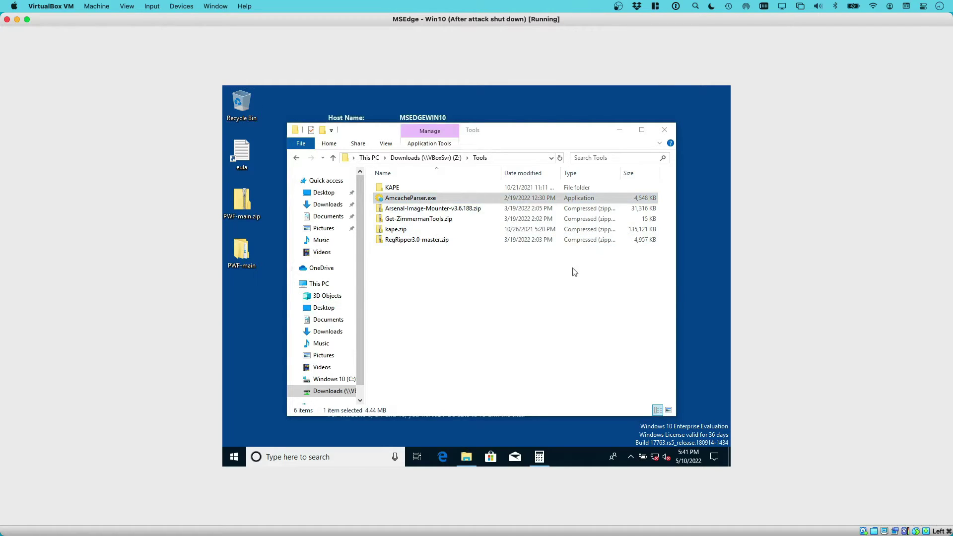
pyautogui.hotkey('ctrl', 'v')
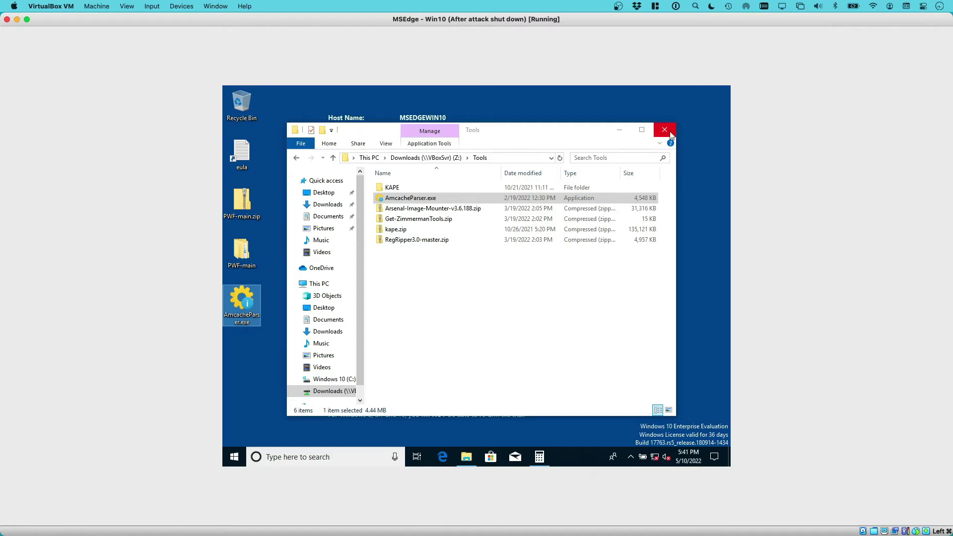
pyautogui.click(664, 130)
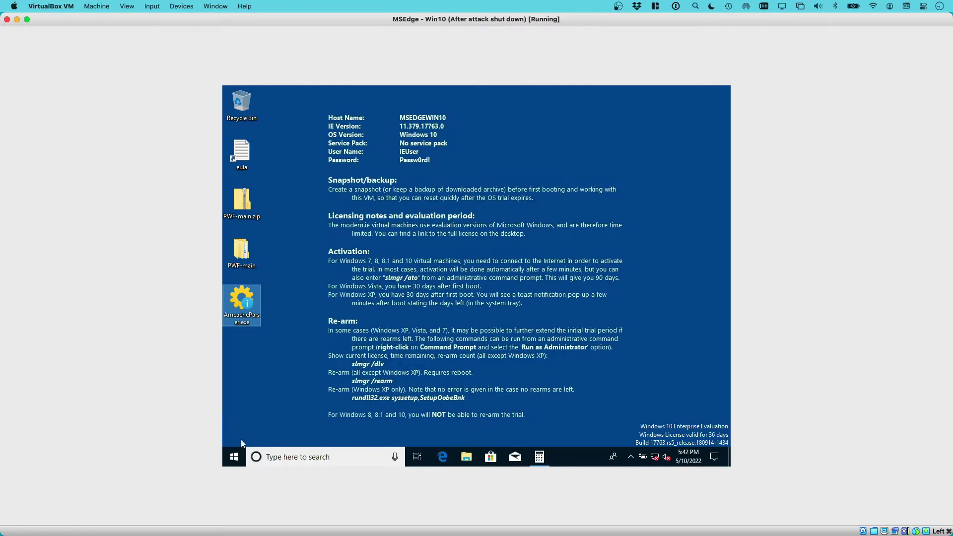
# Step: Search 'cmd' in the Start menu and run Command Prompt as administrator
pyautogui.click(240, 454)
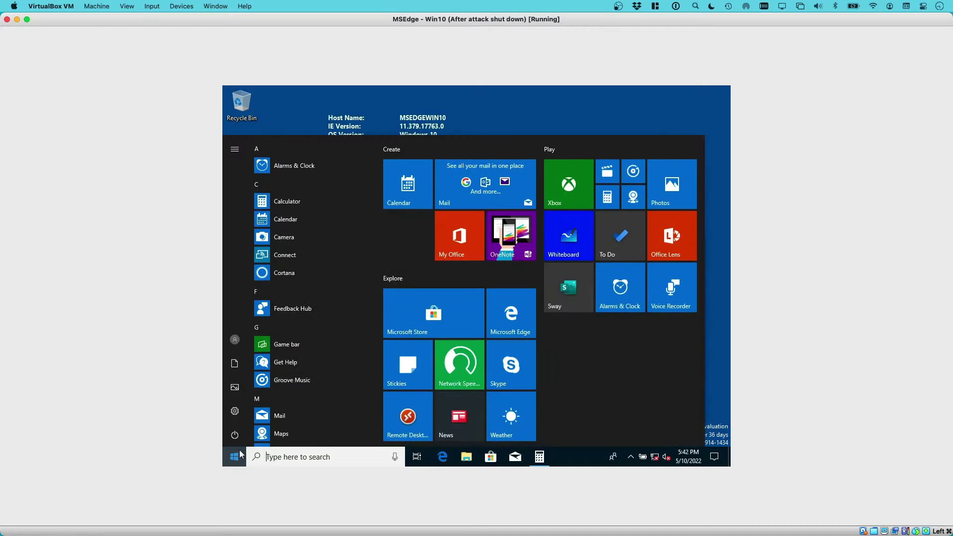
pyautogui.write('c')
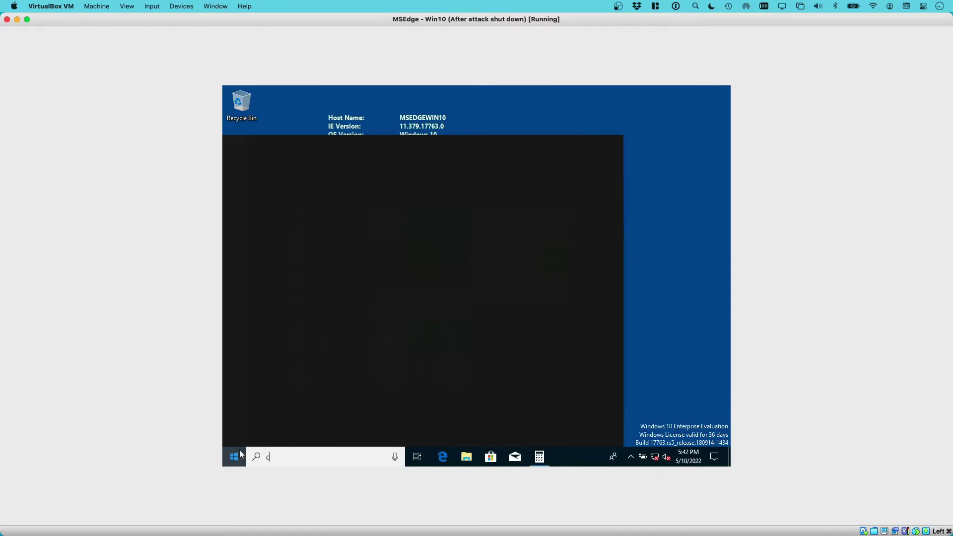
pyautogui.write('md')
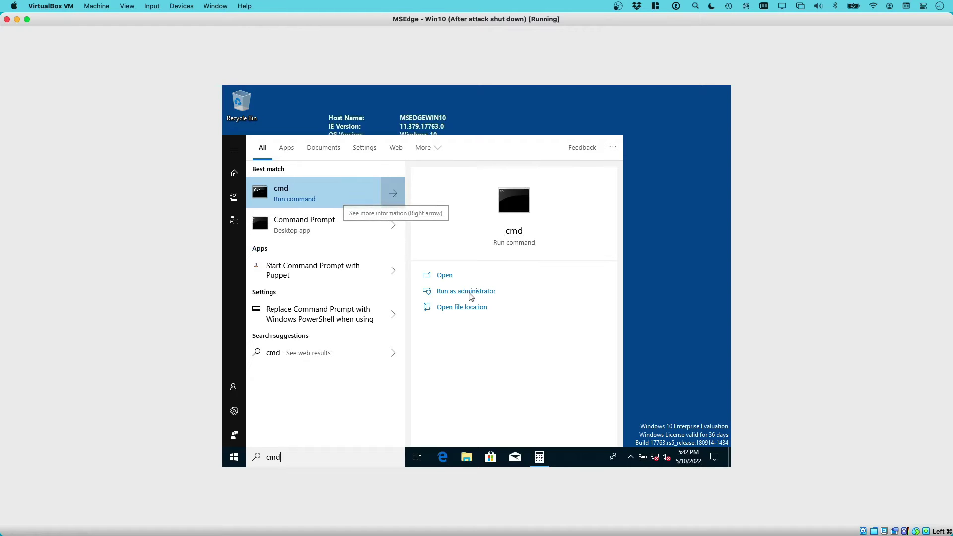
pyautogui.click(451, 293)
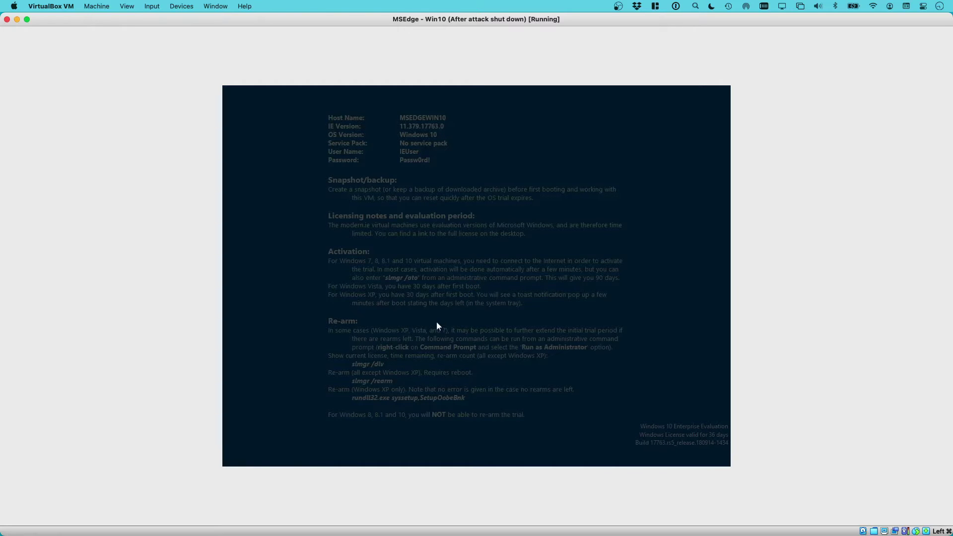
pyautogui.click(440, 332)
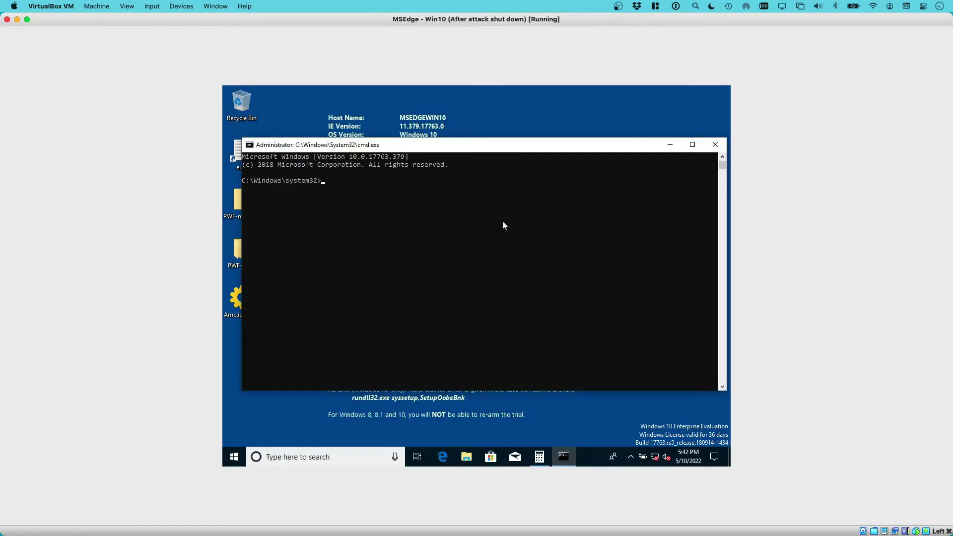
# Step: Change to C:\Users\IEUser\Desktop, run dir, and start typing AmcacheParser.exe -f C:\Windows\appcompat\Programs\Am
pyautogui.write('cd C:\\Users\\IEUser\\Desktop')
pyautogui.press('Return')
pyautogui.write('dis')
pyautogui.press('BackSpace')
pyautogui.write('r')
pyautogui.press('Return')
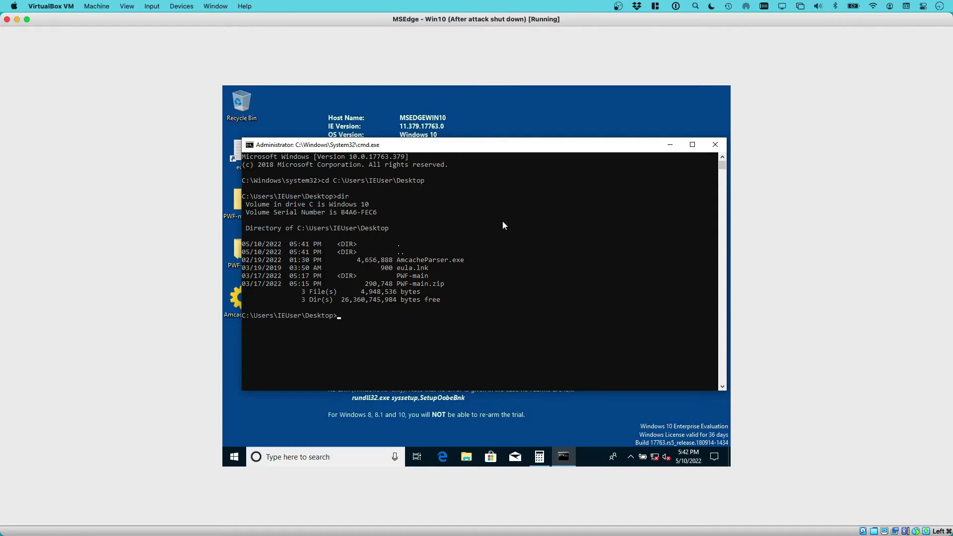
pyautogui.write('AmcacheParser.exe')
pyautogui.write('-f C:\\Windows\\appcompat')
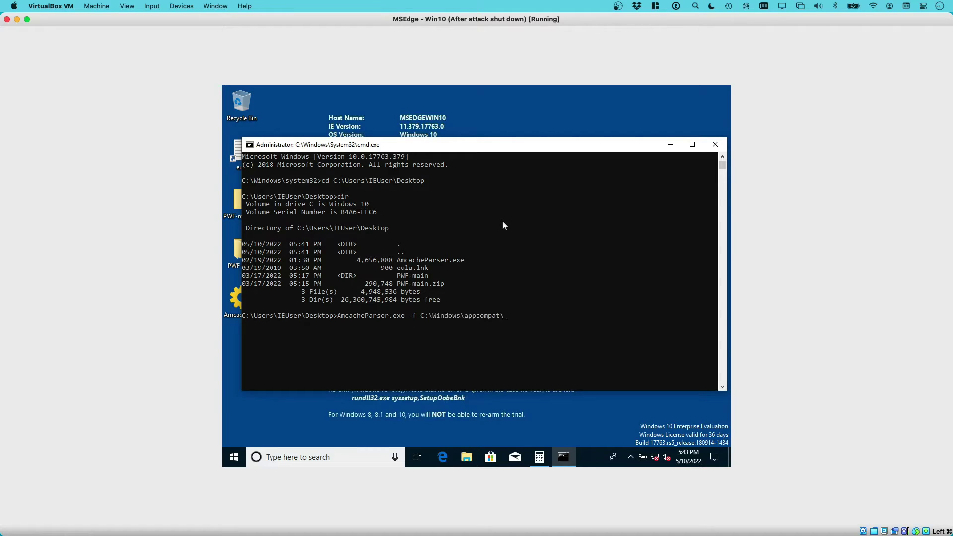
pyautogui.write('\\Programs\\Am')
# Step: Run AmcacheParser.exe on C:\Windows\appcompat\Programs\Amcache.hve with --csv amcache/
pyautogui.press('Tab')
pyautogui.write('--csv')
pyautogui.write('amcach')
pyautogui.write('e/')
pyautogui.press('Return')
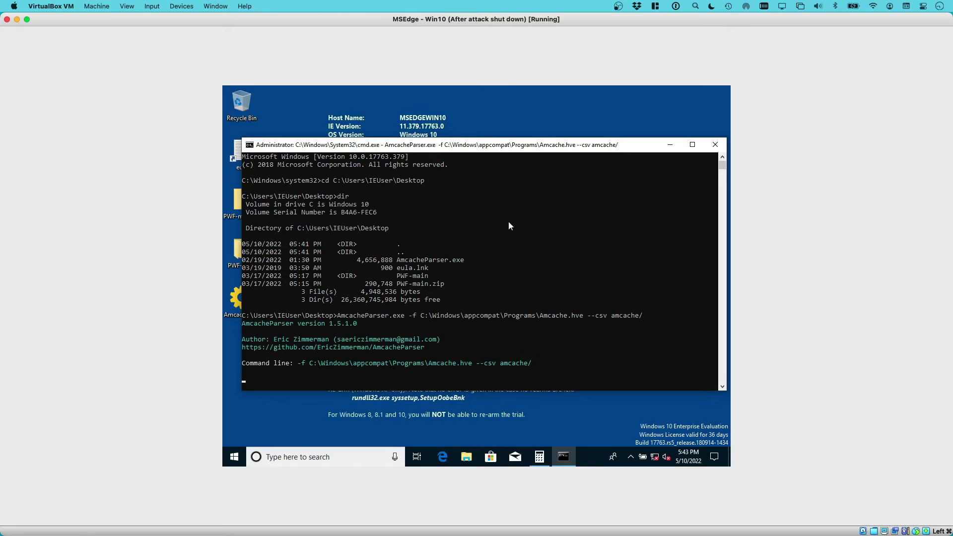
# Step: Maximise the console and highlight the replayed log and Amcache.hve rerouting lines in the output
pyautogui.click(693, 144)
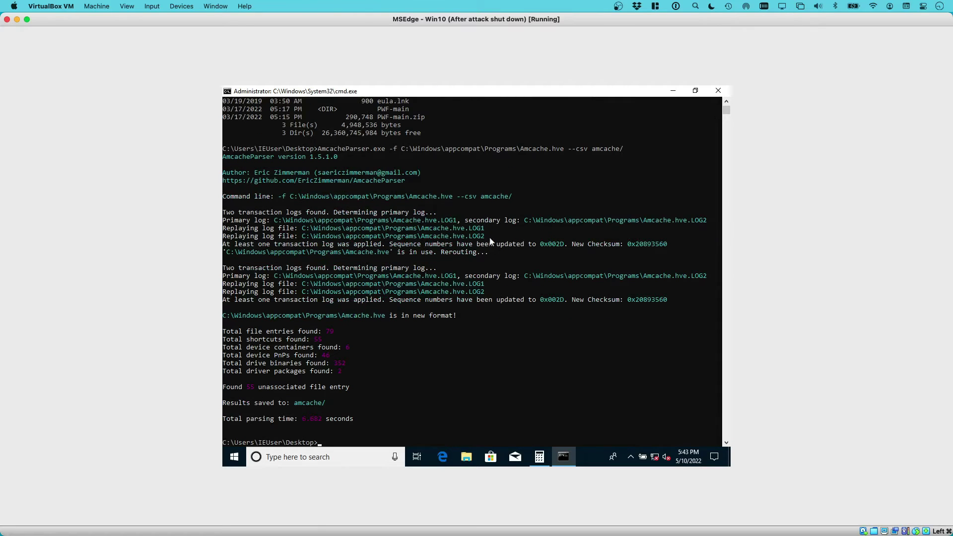
pyautogui.moveTo(489, 237); pyautogui.dragTo(260, 229)
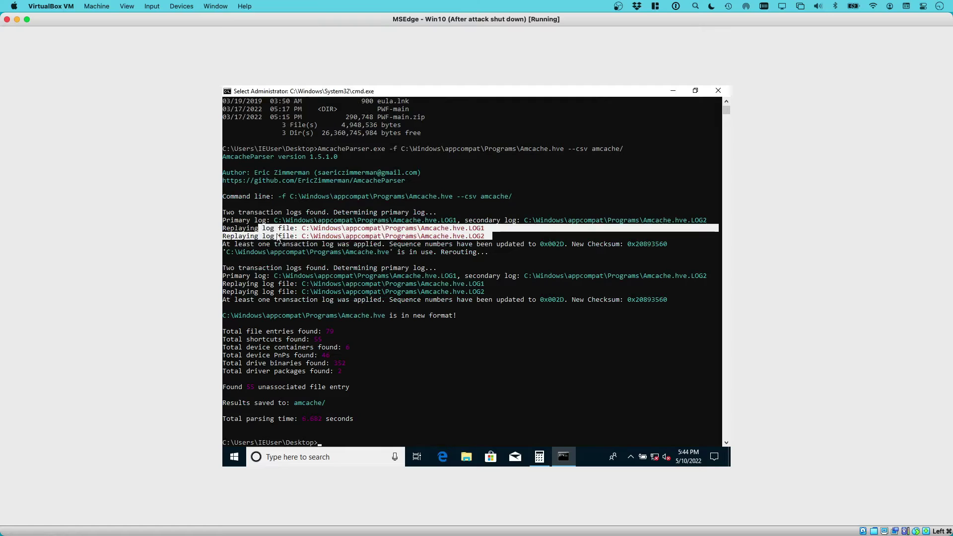
pyautogui.click(452, 221)
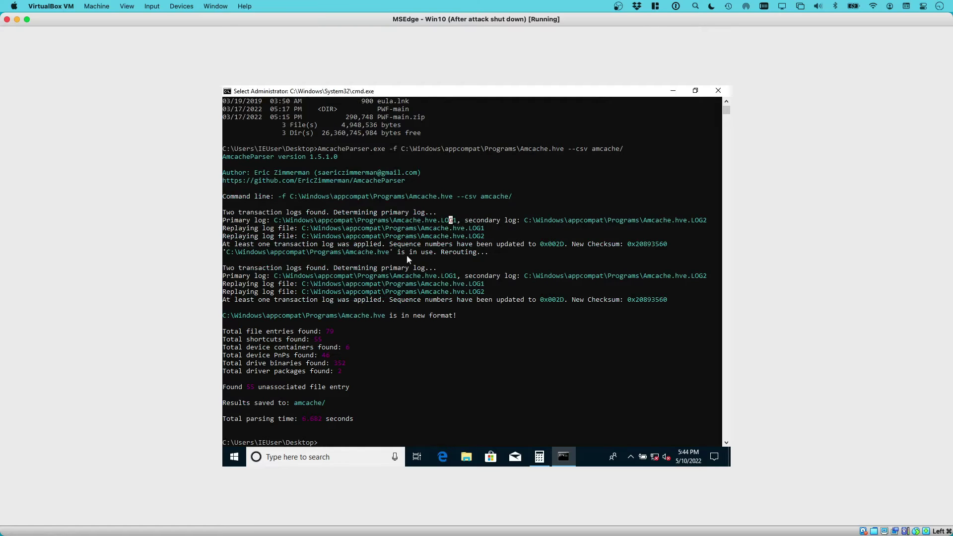
pyautogui.moveTo(386, 253); pyautogui.dragTo(306, 254)
pyautogui.click(355, 268)
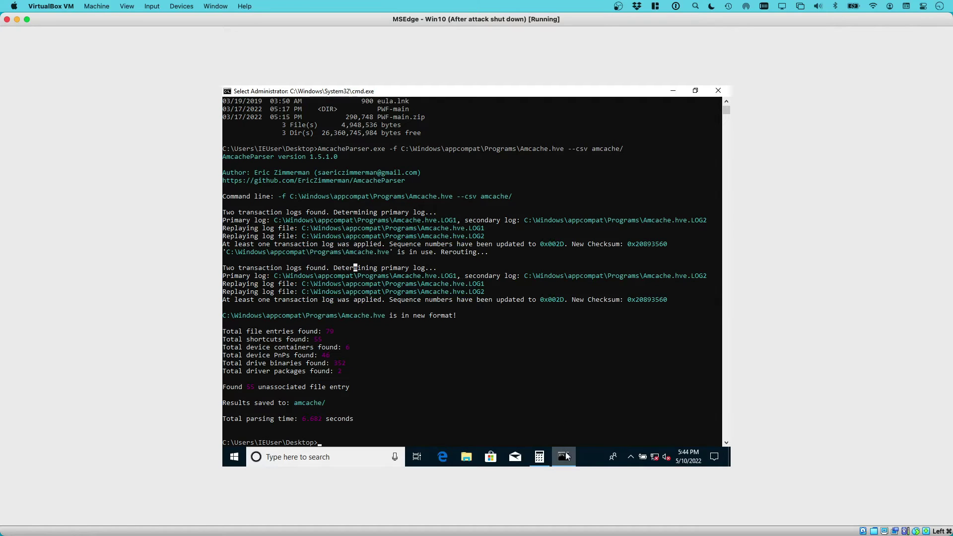
# Step: Paste the Desktop amcache folder into Downloads (\\VBoxSvr) (Z:), then switch to the host Finder
pyautogui.click(466, 456)
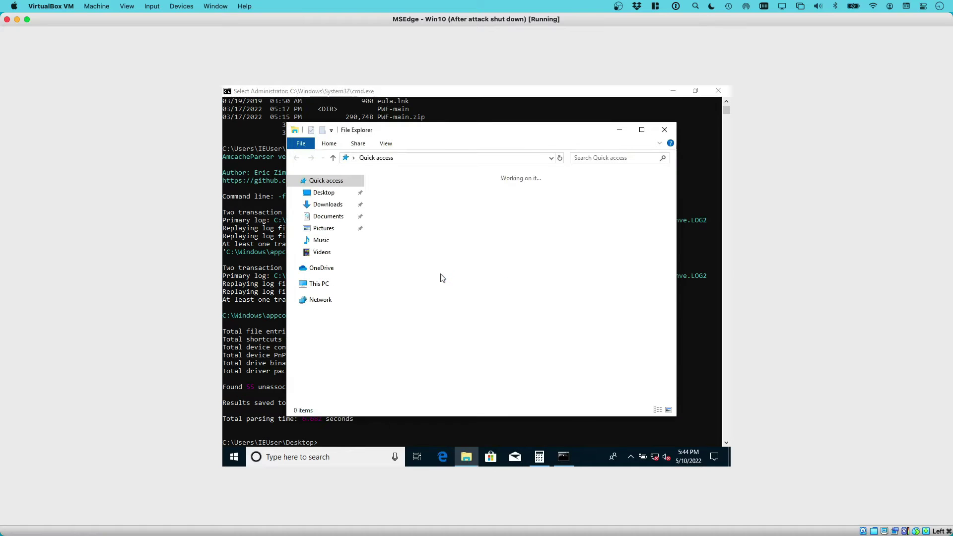
pyautogui.click(325, 193)
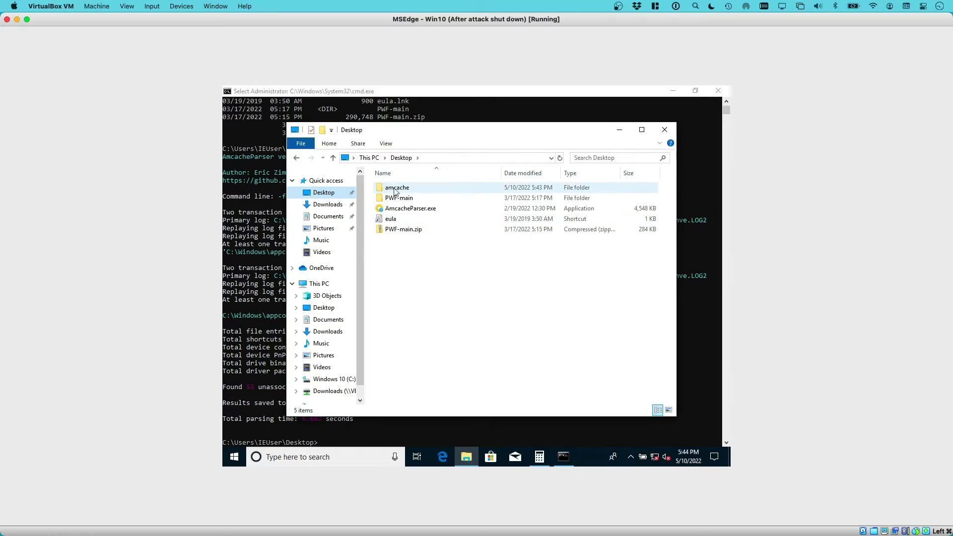
pyautogui.doubleClick(396, 188)
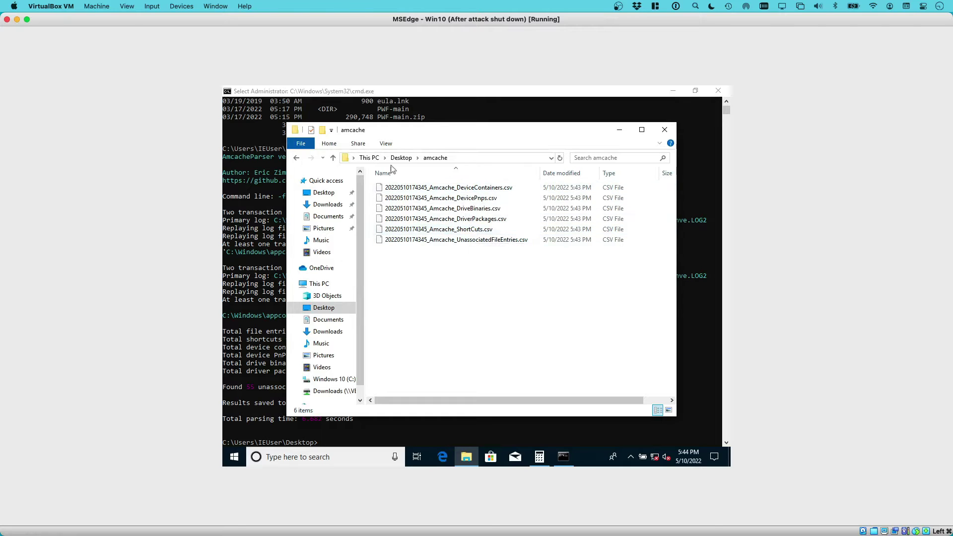
pyautogui.click(406, 159)
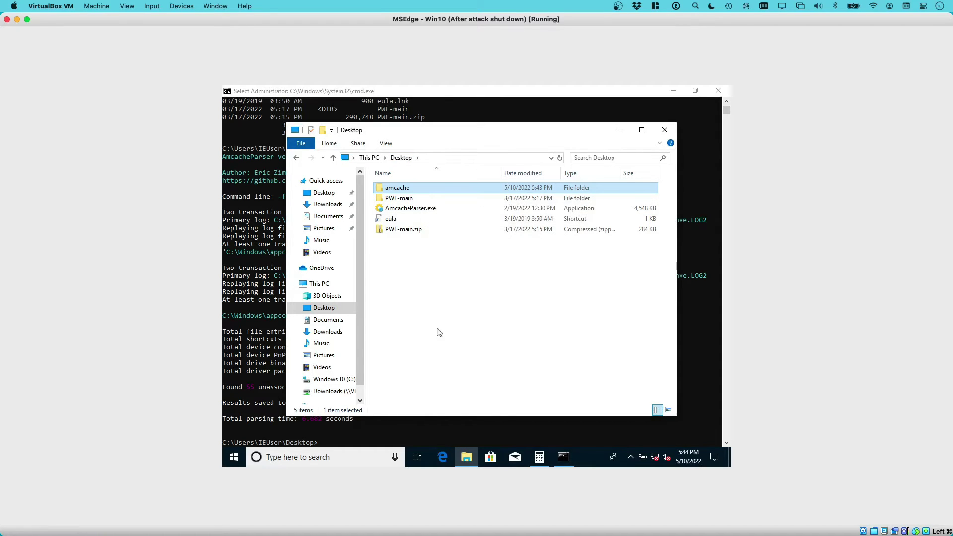
pyautogui.click(341, 392)
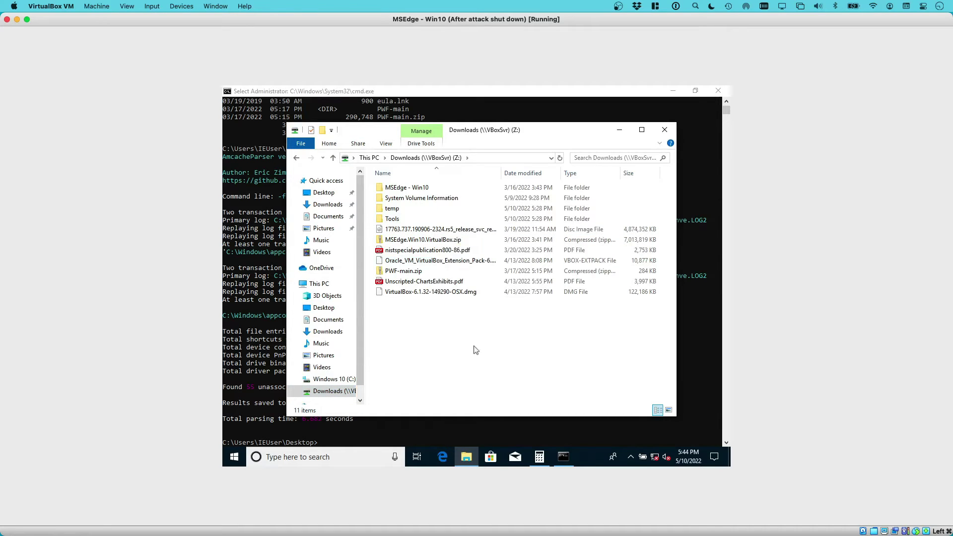
pyautogui.hotkey('ctrl', 'v')
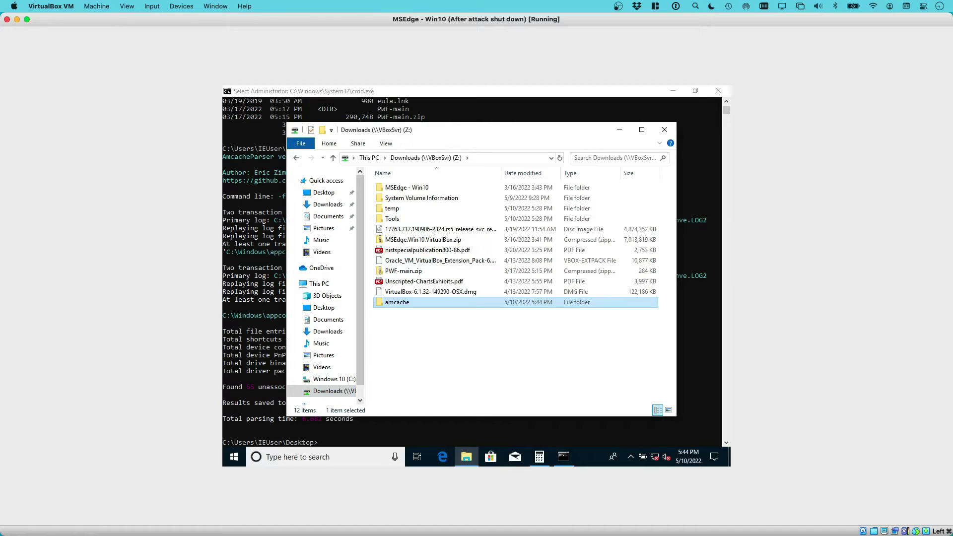
pyautogui.press('super+Tab')
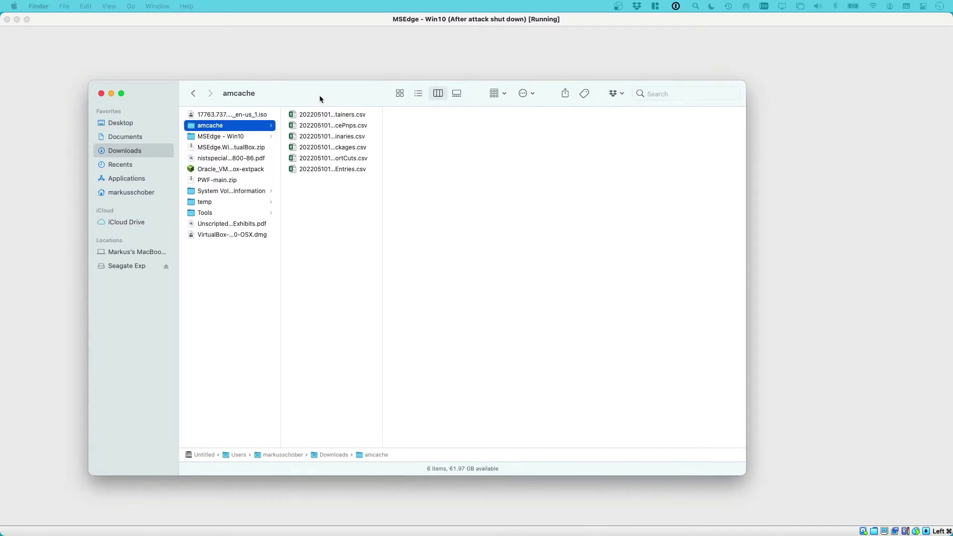
pyautogui.moveTo(320, 95); pyautogui.dragTo(336, 92)
pyautogui.moveTo(398, 209); pyautogui.dragTo(496, 207)
pyautogui.click(429, 172)
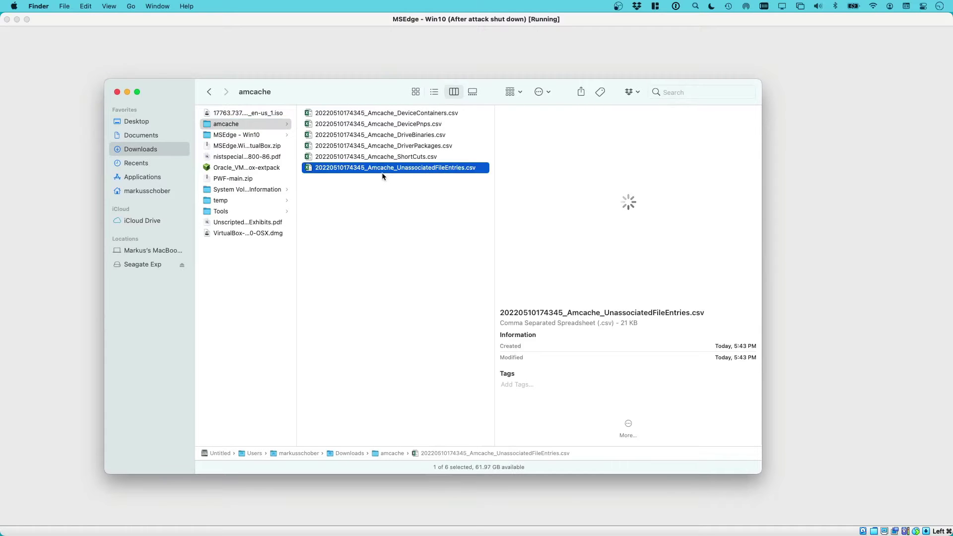
pyautogui.doubleClick(465, 172)
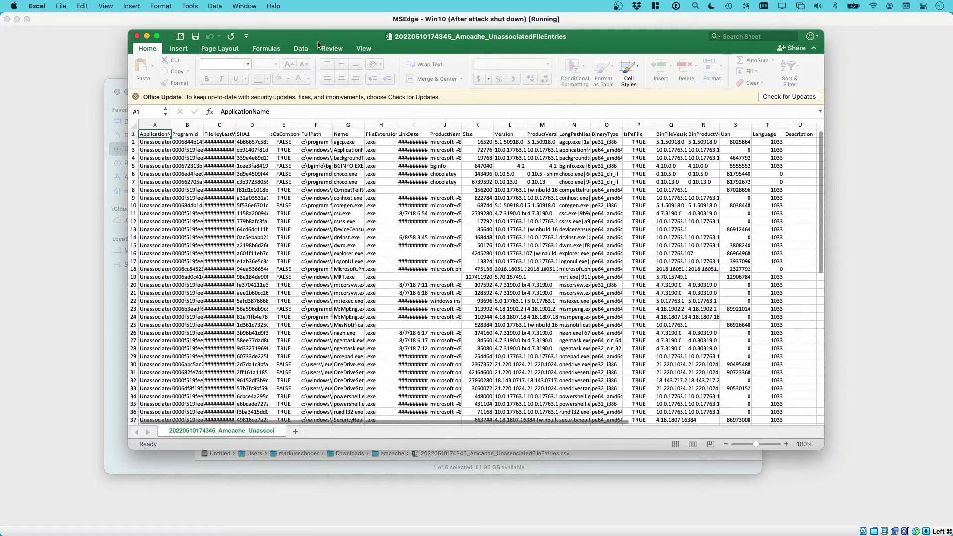
# Step: Maximize Excel and format all the data as a medium blue table with headers
pyautogui.doubleClick(318, 39)
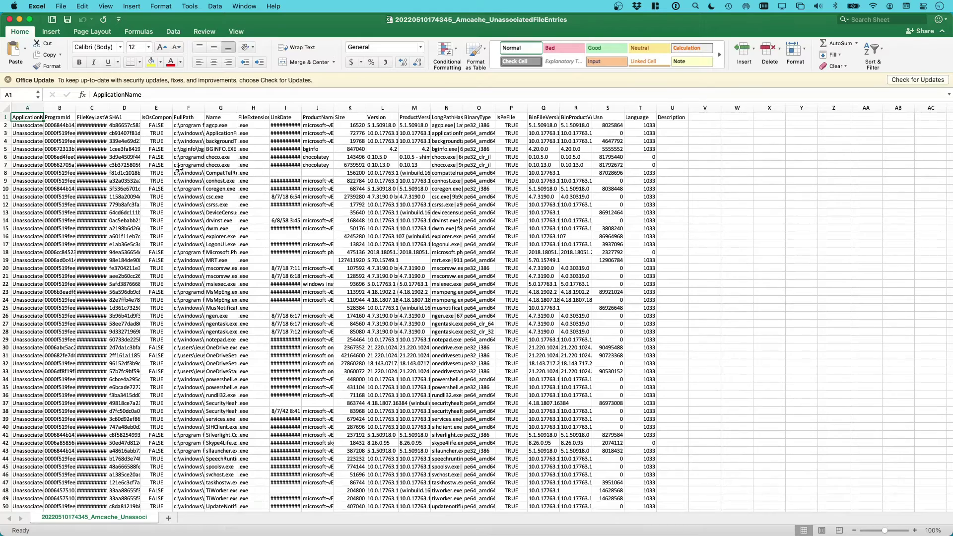
pyautogui.press('super+a')
pyautogui.scroll(-2, 179, 168)
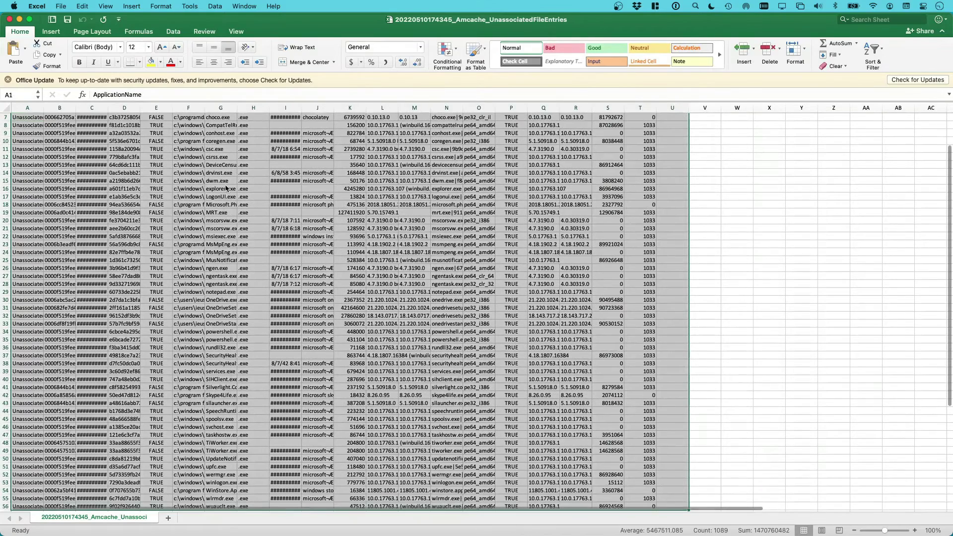
pyautogui.click(484, 53)
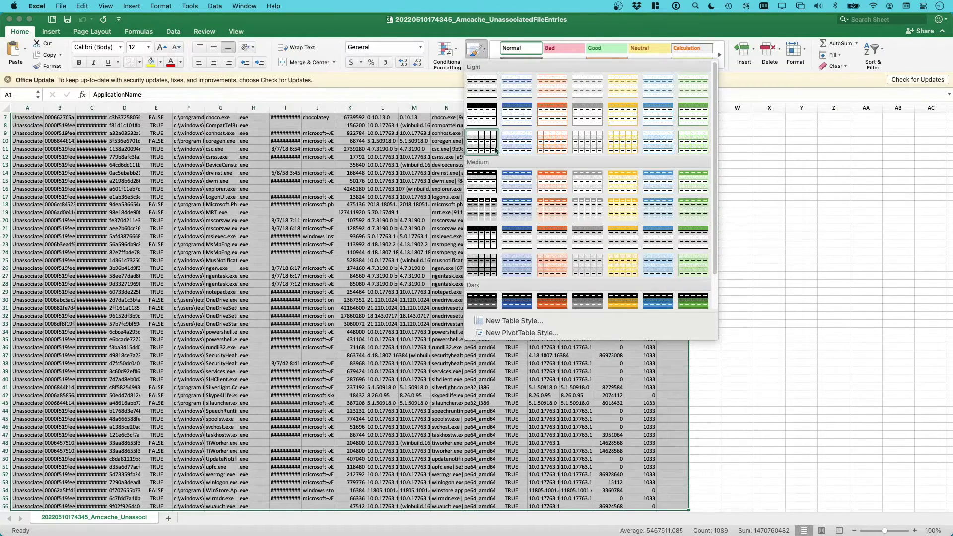
pyautogui.click(516, 183)
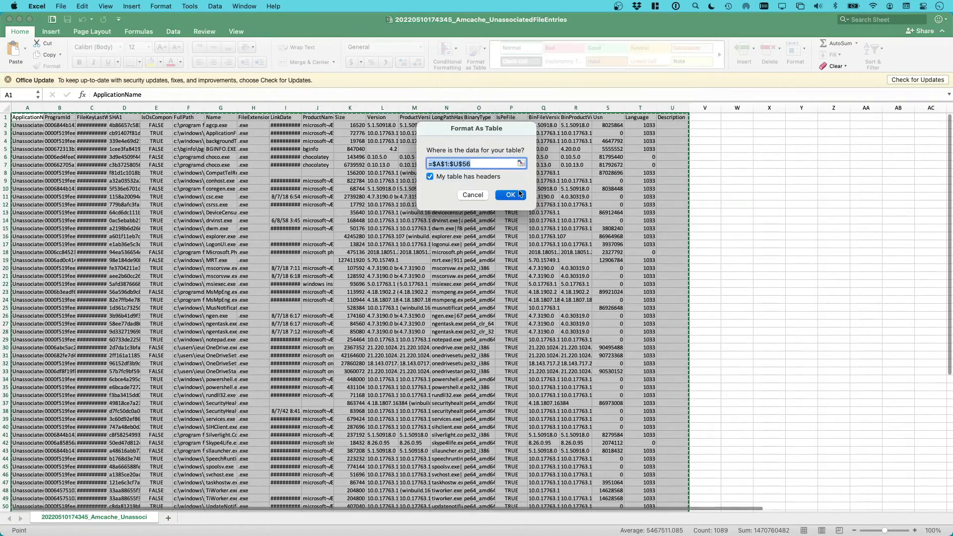
pyautogui.click(519, 195)
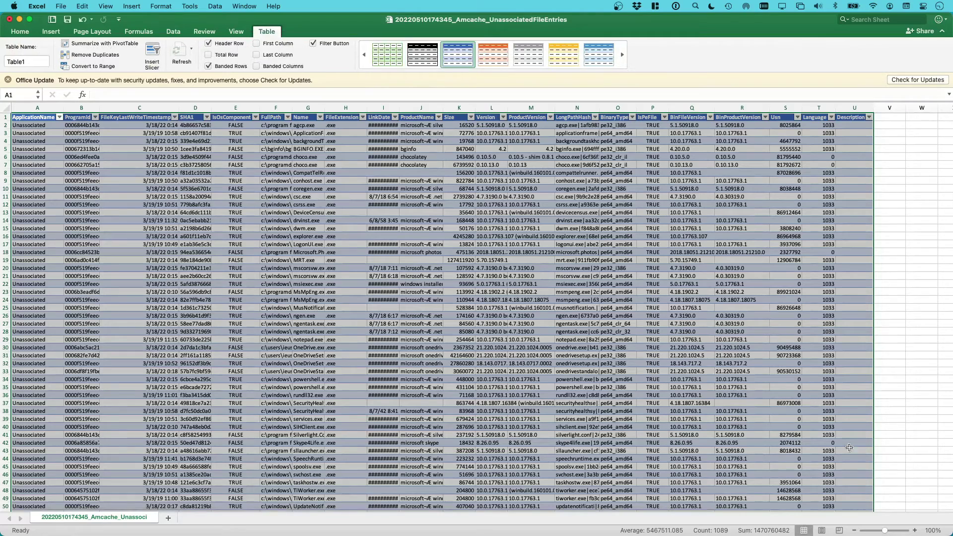
# Step: Zoom the sheet to 130% and select cell C2 to clear the table selection
pyautogui.click(915, 531)
pyautogui.click(915, 530)
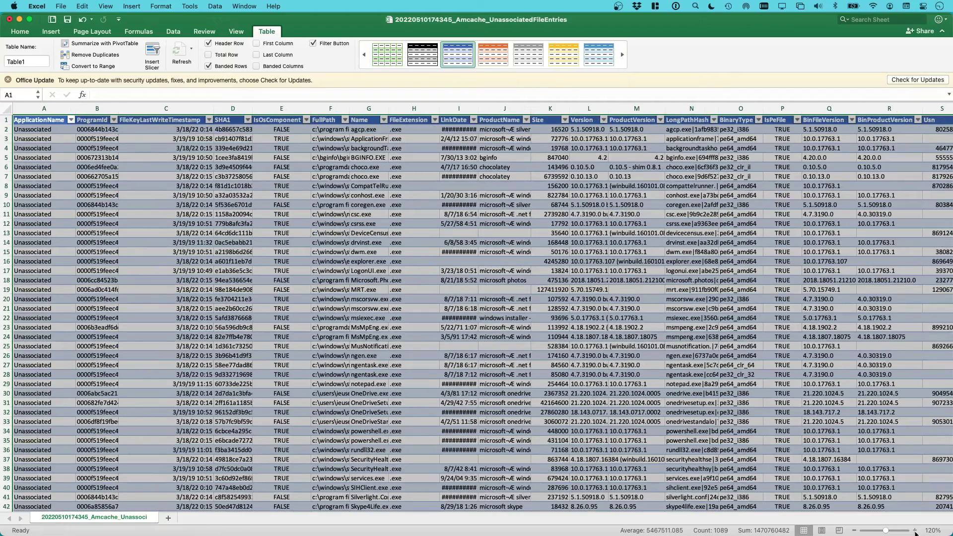
pyautogui.click(915, 530)
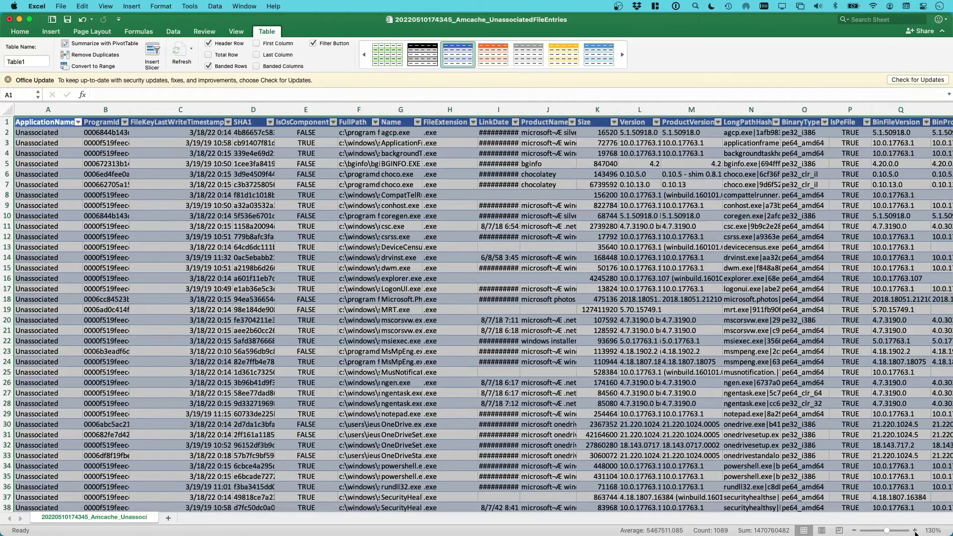
pyautogui.click(175, 133)
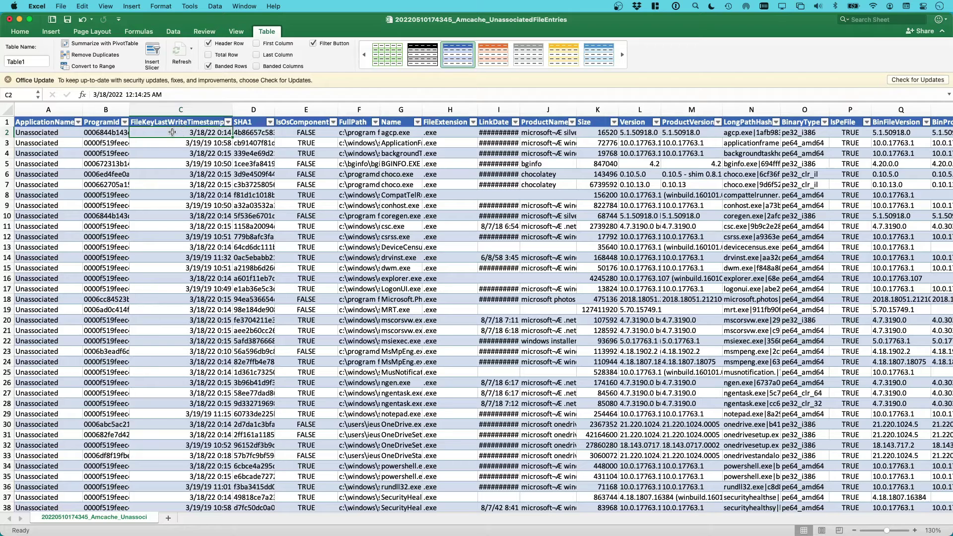
# Step: Sort by FileKeyLastWriteTimestamp newest first and widen the timestamp and FullPath columns
pyautogui.click(228, 123)
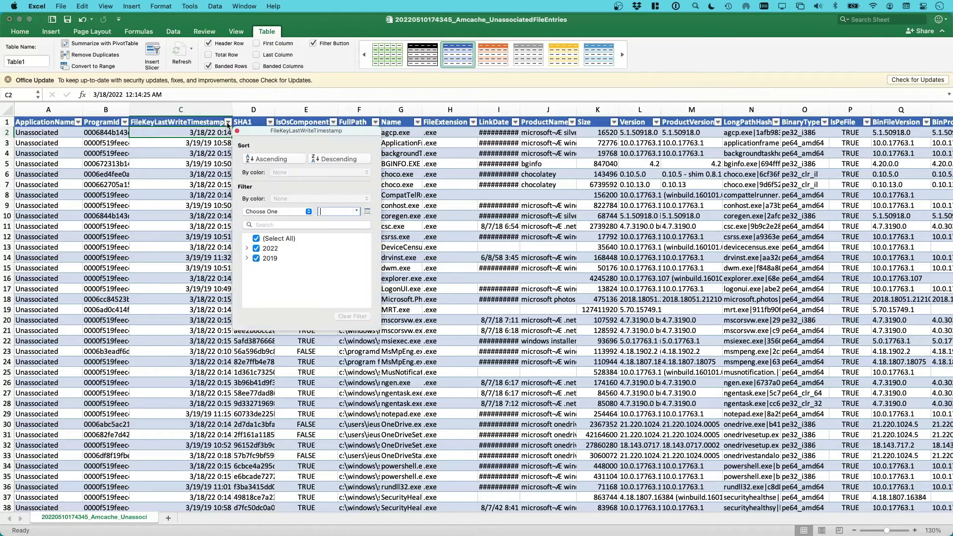
pyautogui.click(338, 160)
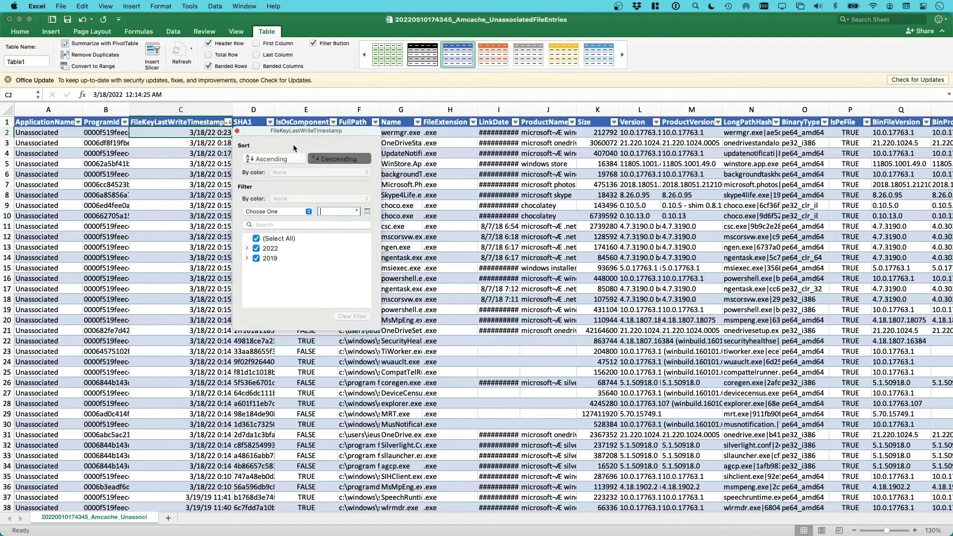
pyautogui.click(236, 132)
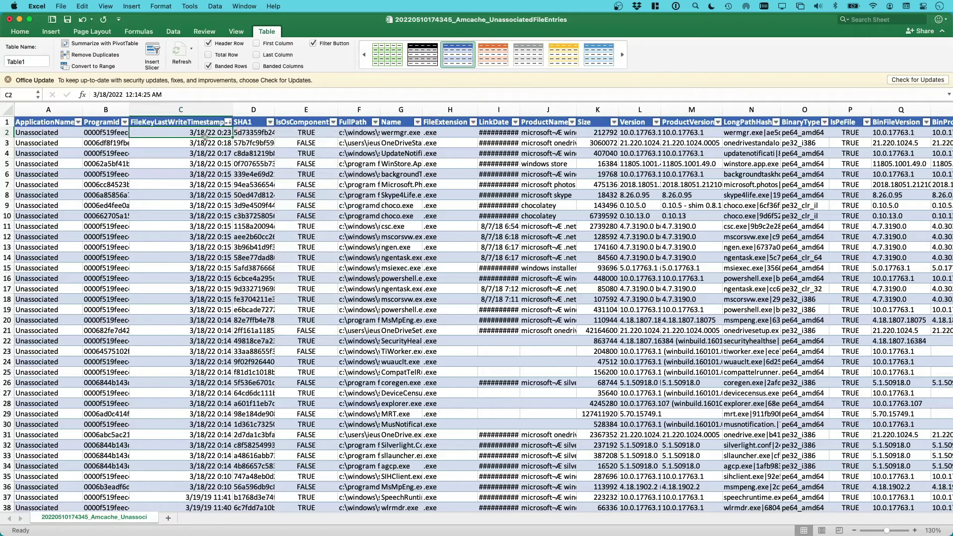
pyautogui.moveTo(233, 112); pyautogui.dragTo(248, 111)
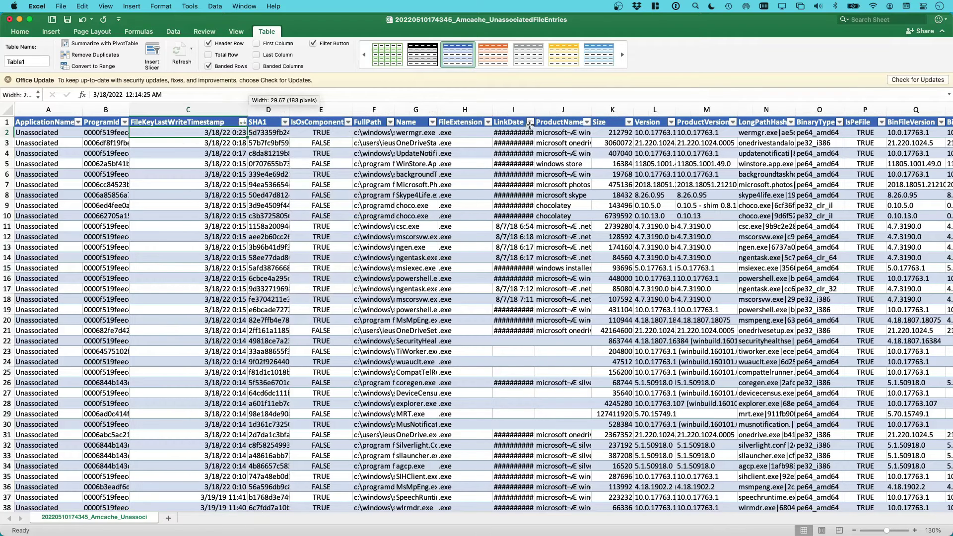
pyautogui.moveTo(395, 110); pyautogui.dragTo(595, 110)
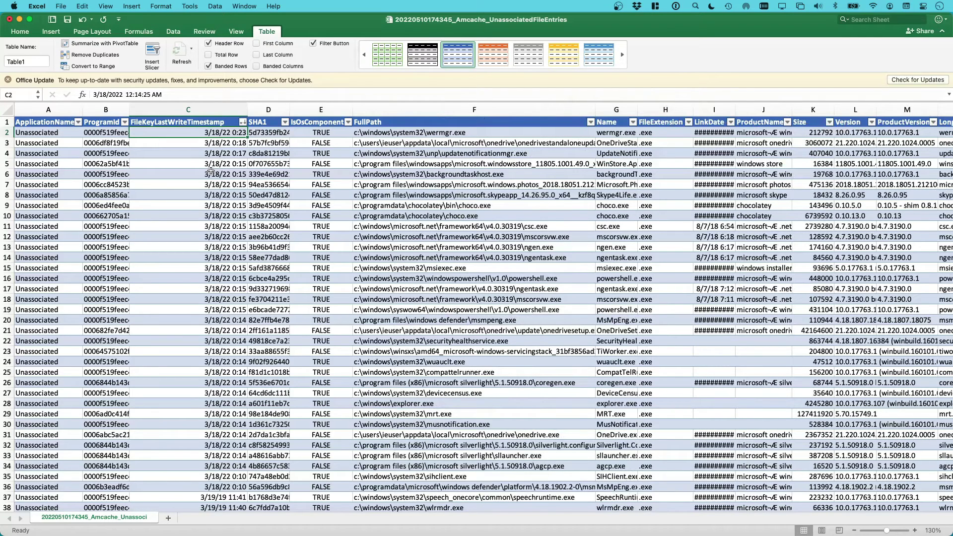
# Step: Select timestamps through full paths, C2:F10, to compare them
pyautogui.keyDown('shift'); pyautogui.click(410, 133); pyautogui.keyUp('shift')
pyautogui.moveTo(410, 133); pyautogui.dragTo(415, 188)
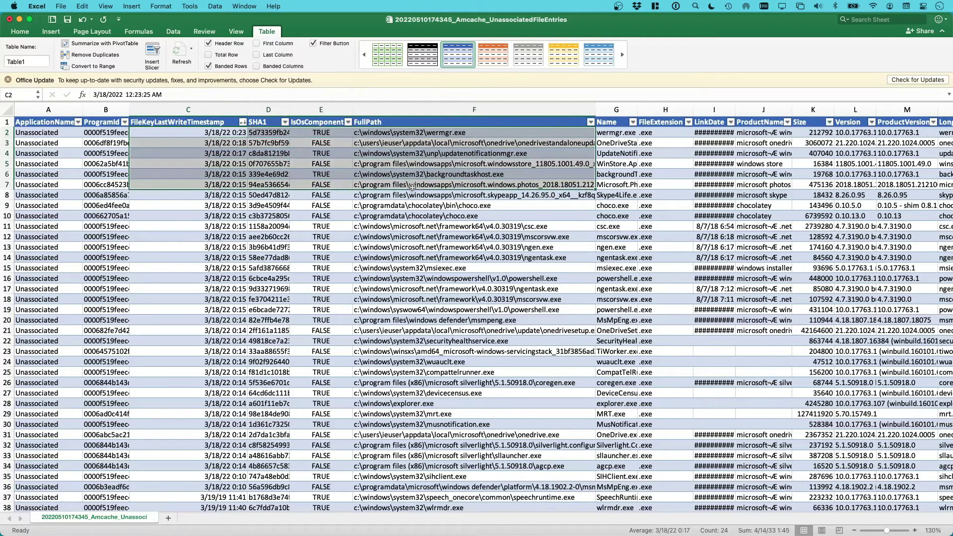
pyautogui.click(189, 136)
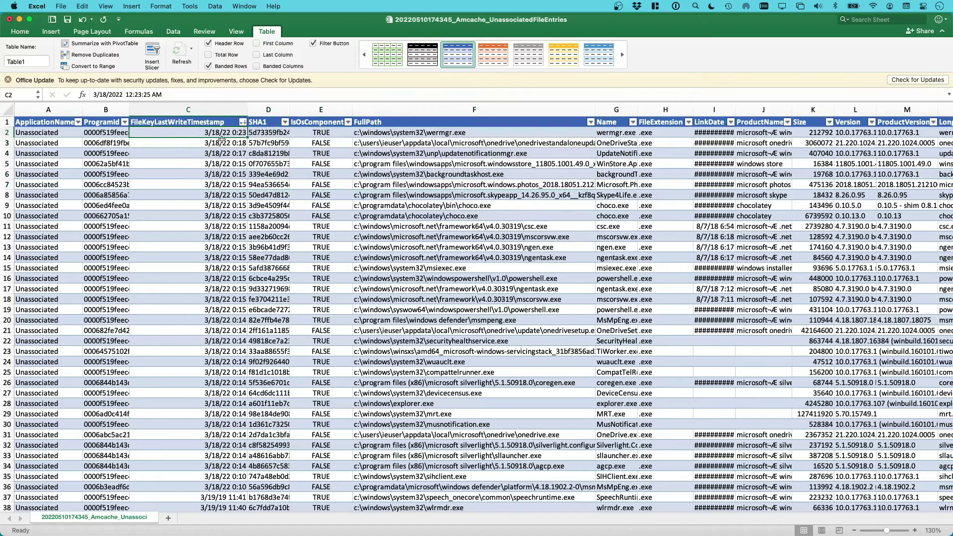
pyautogui.moveTo(259, 155); pyautogui.dragTo(491, 219)
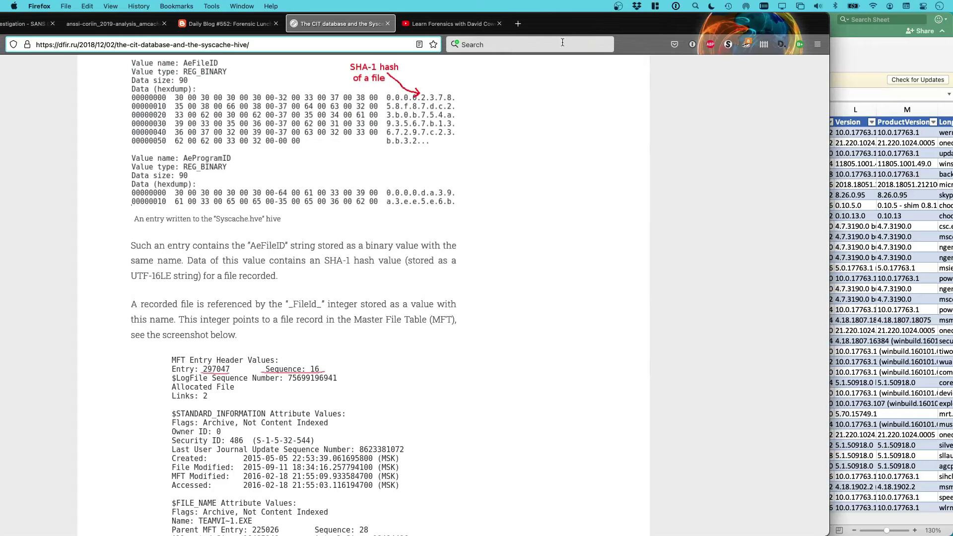
# Step: Maximize Firefox and scroll down the dfir.ru CIT database and Syscache hive article
pyautogui.doubleClick(570, 28)
pyautogui.scroll(20, 568, 162)
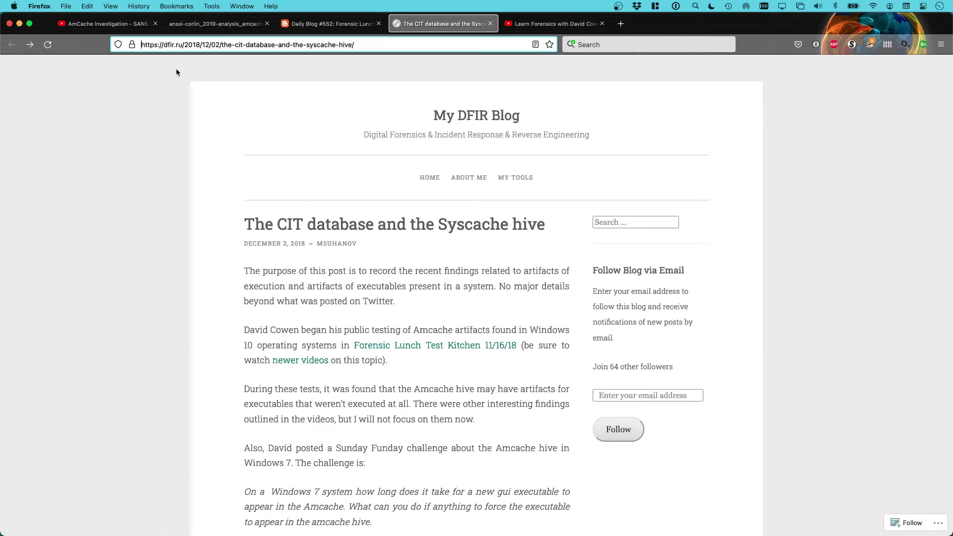
pyautogui.scroll(-3, 382, 302)
pyautogui.scroll(-1, 367, 288)
pyautogui.scroll(-10, 236, 282)
pyautogui.scroll(-6, 238, 286)
pyautogui.scroll(-1, 241, 284)
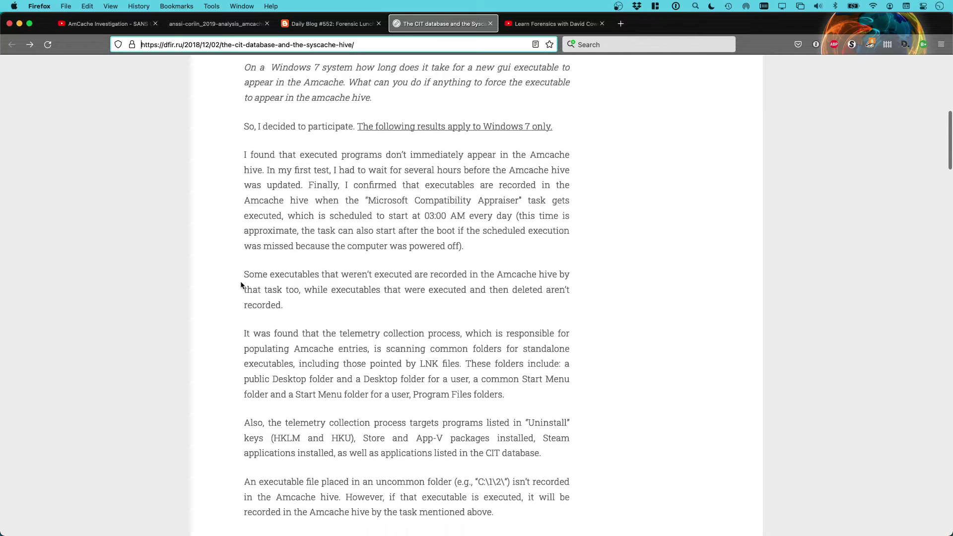
# Step: Highlight the passages on delayed Amcache updates and the Microsoft Compatibility Appraiser task
pyautogui.moveTo(291, 303); pyautogui.dragTo(263, 286)
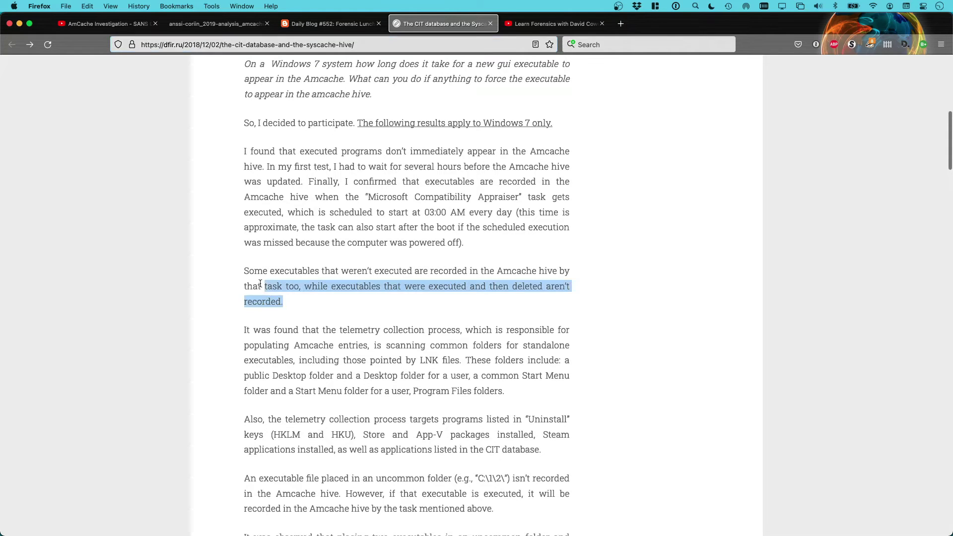
pyautogui.click(263, 286)
pyautogui.scroll(4, 281, 268)
pyautogui.moveTo(245, 254); pyautogui.dragTo(410, 284)
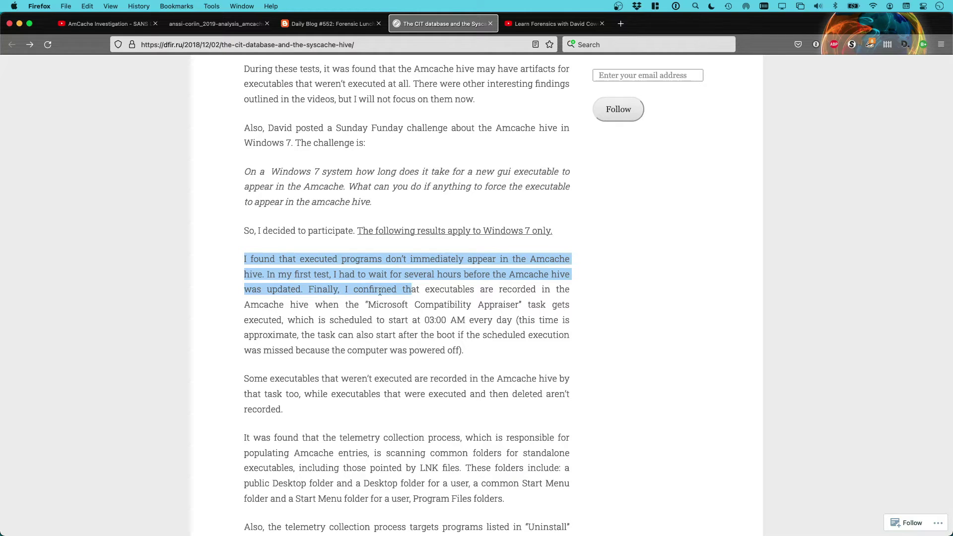
pyautogui.scroll(-1, 546, 298)
pyautogui.moveTo(551, 301); pyautogui.dragTo(341, 301)
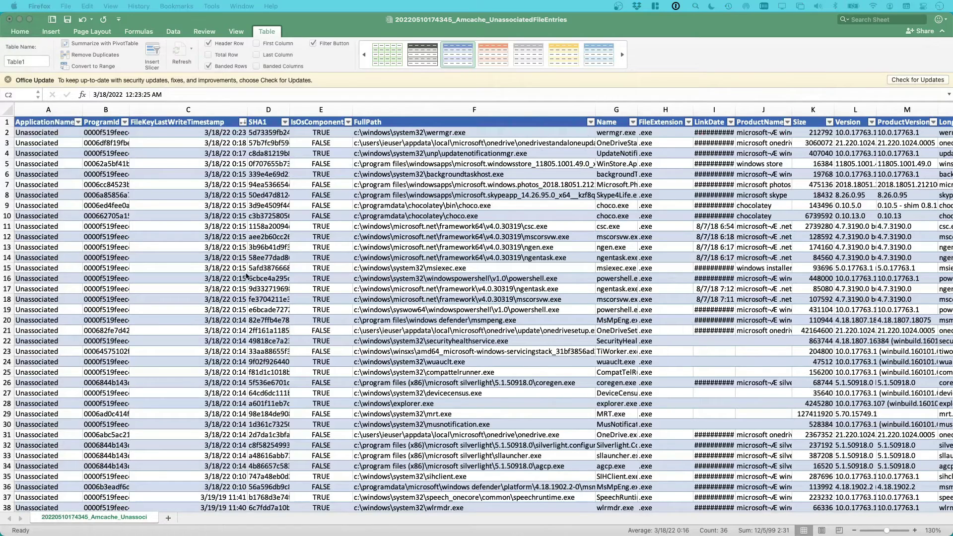
# Step: Switch to the Windows 10 VM and search 'scheduled' to launch Schedule tasks
pyautogui.click(19, 19)
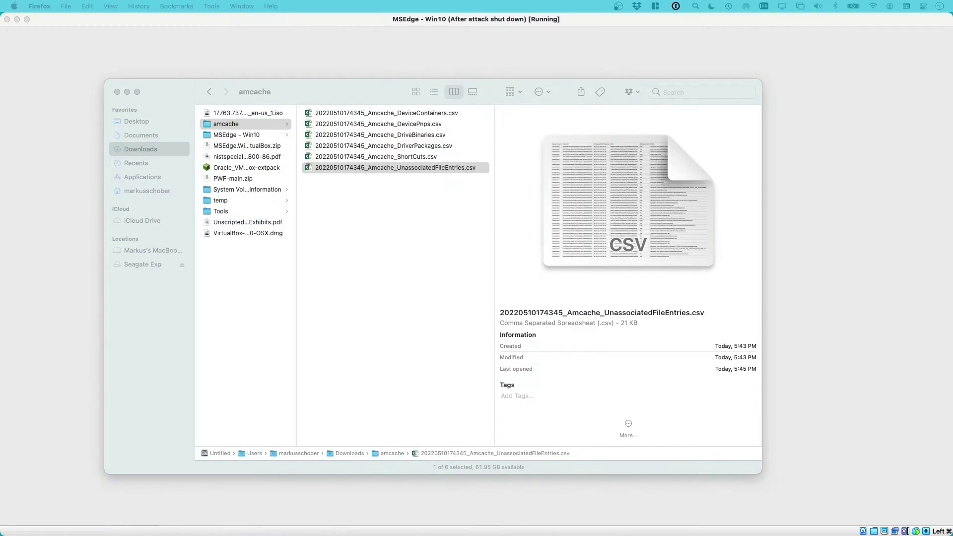
pyautogui.click(356, 54)
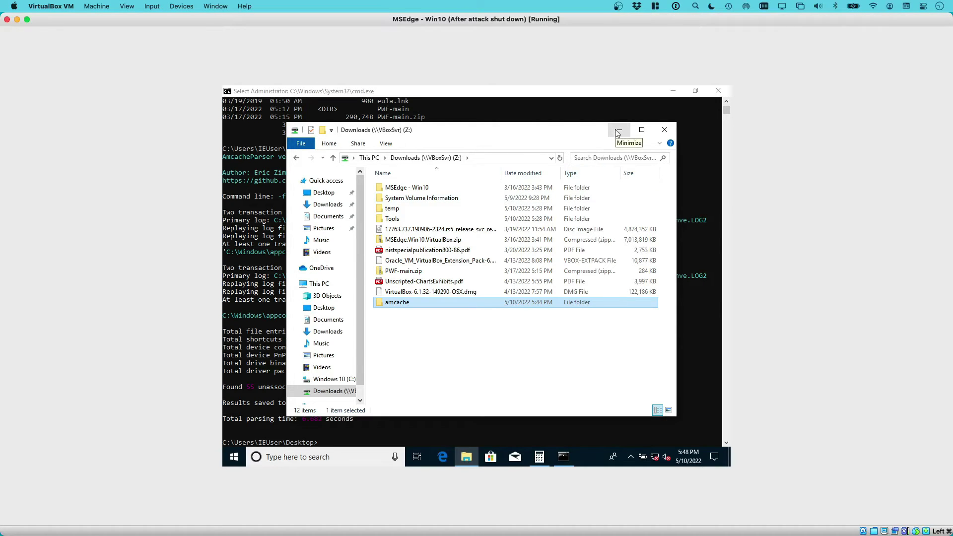
pyautogui.click(309, 456)
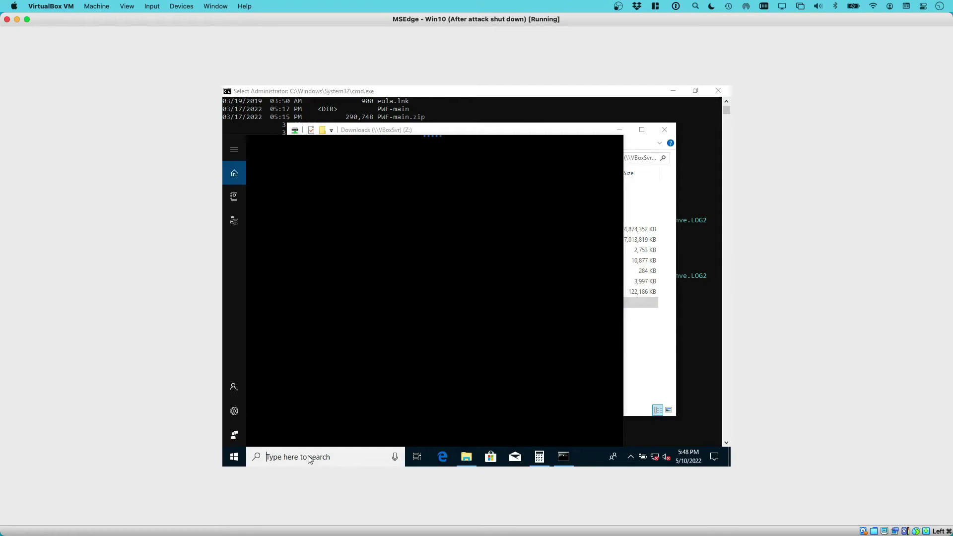
pyautogui.write('sc')
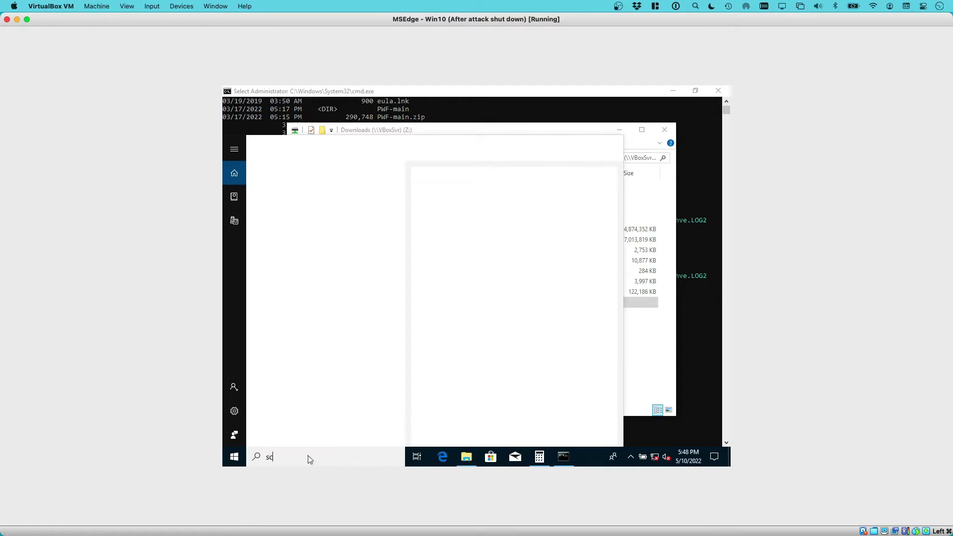
pyautogui.write('heduled')
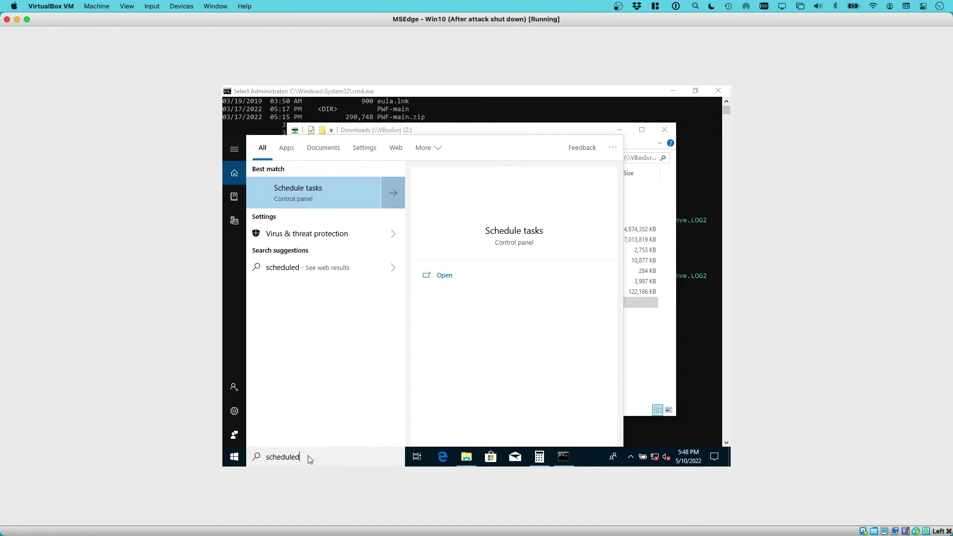
pyautogui.press('Escape')
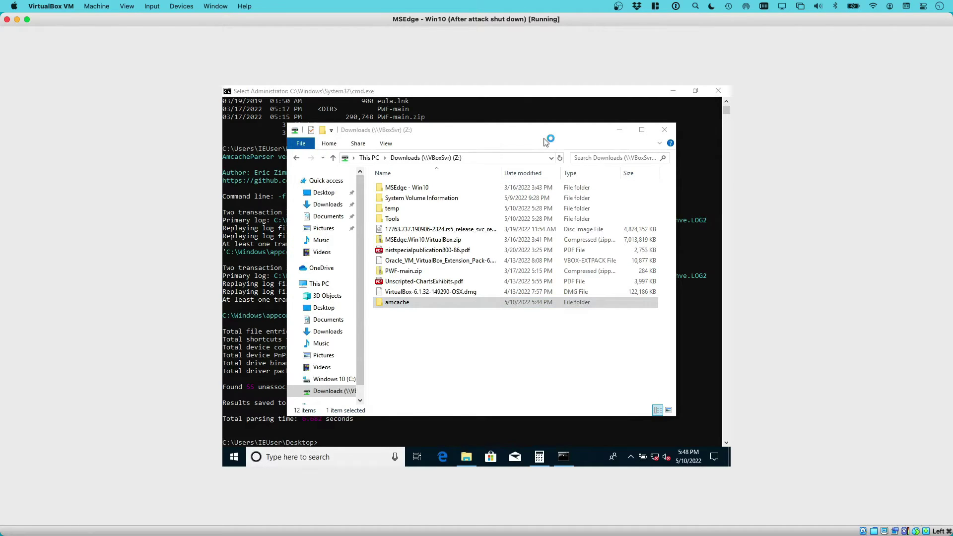
# Step: Maximize Task Scheduler and open Task Scheduler Library > Microsoft > Windows > Application Experience
pyautogui.click(583, 455)
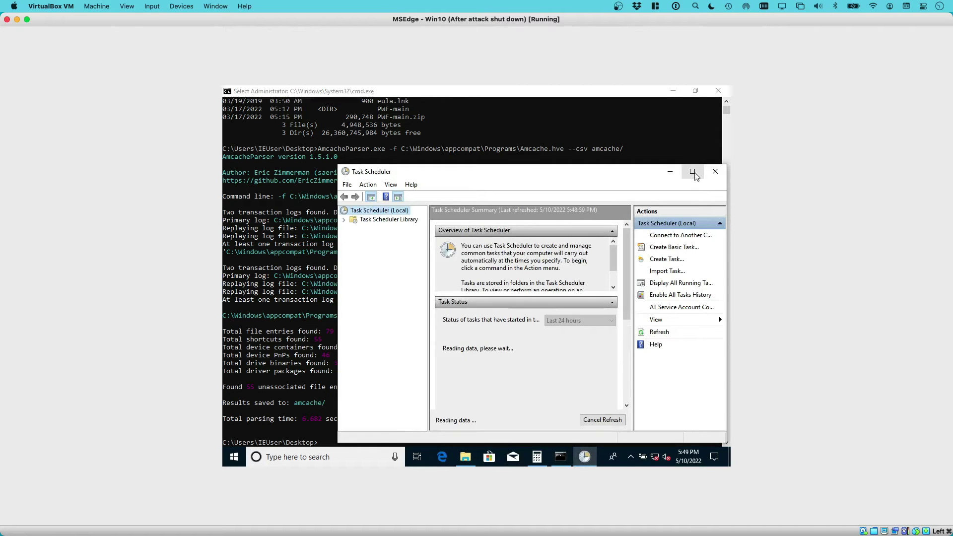
pyautogui.click(692, 171)
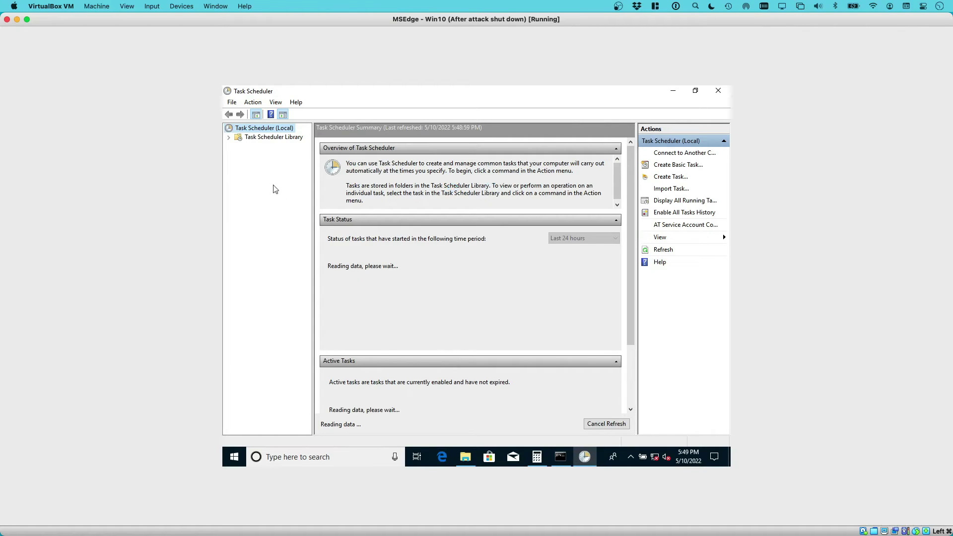
pyautogui.click(229, 138)
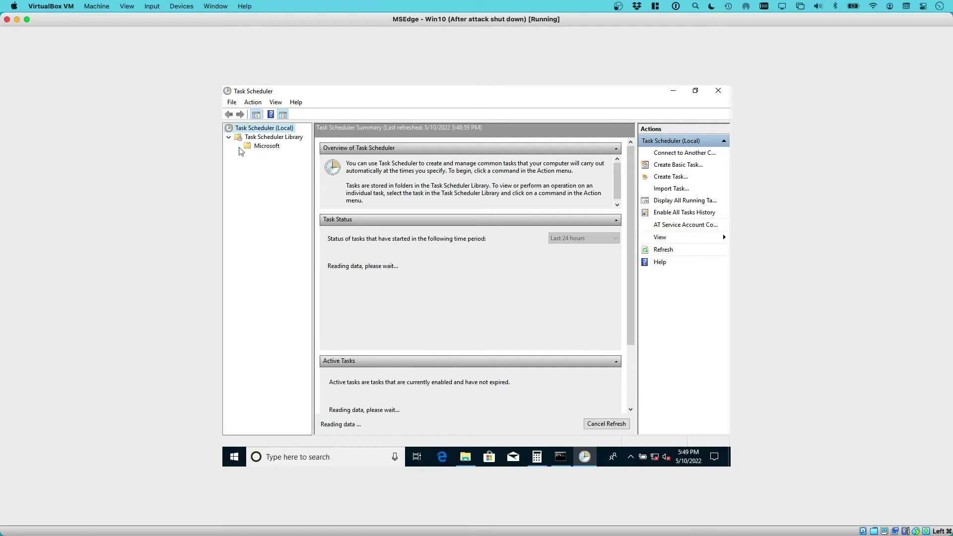
pyautogui.click(239, 147)
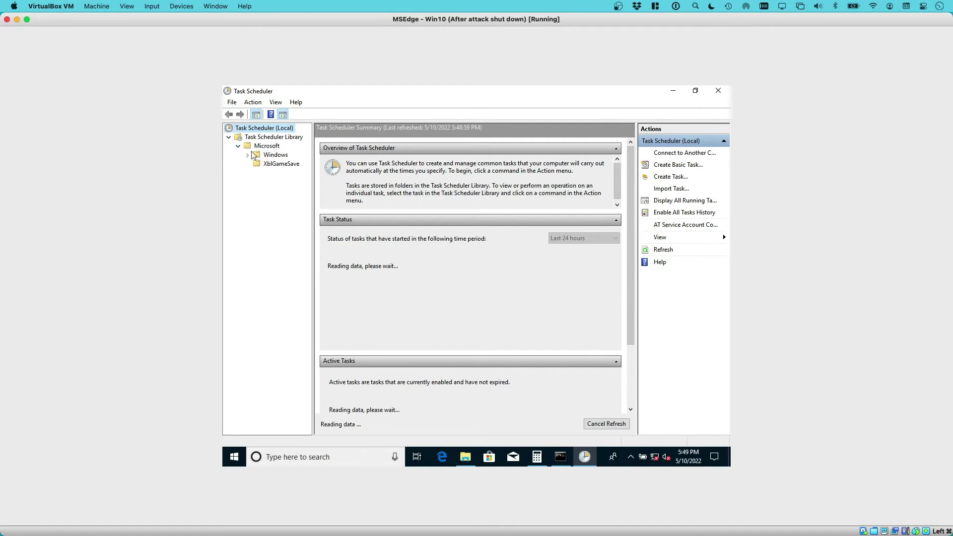
pyautogui.click(248, 154)
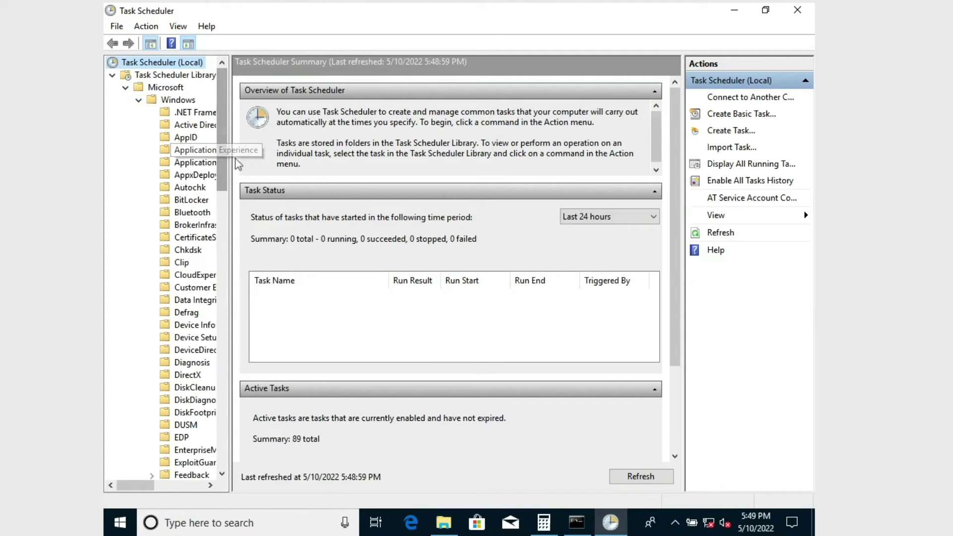
pyautogui.click(198, 155)
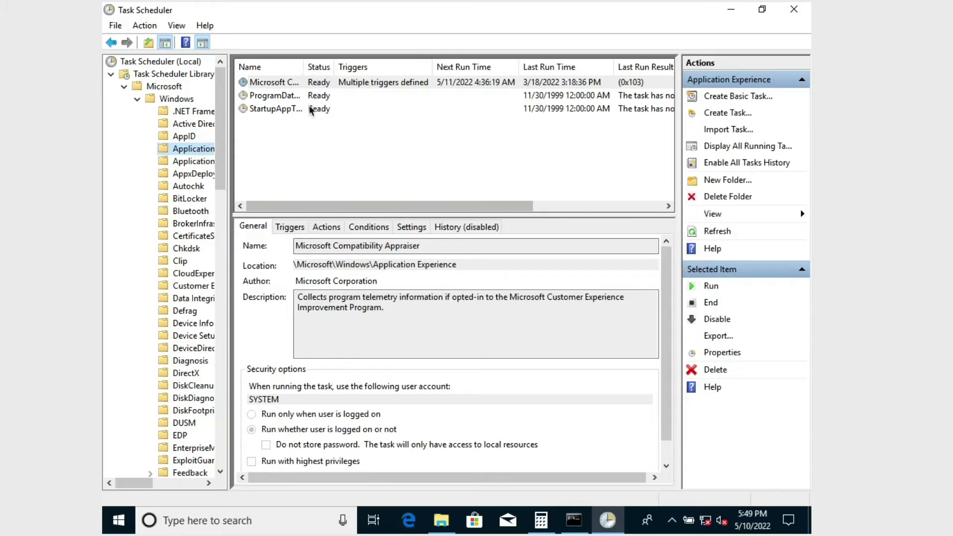
# Step: Widen the Name column and select the Microsoft Compatibility Appraiser task to view its details
pyautogui.click(326, 125)
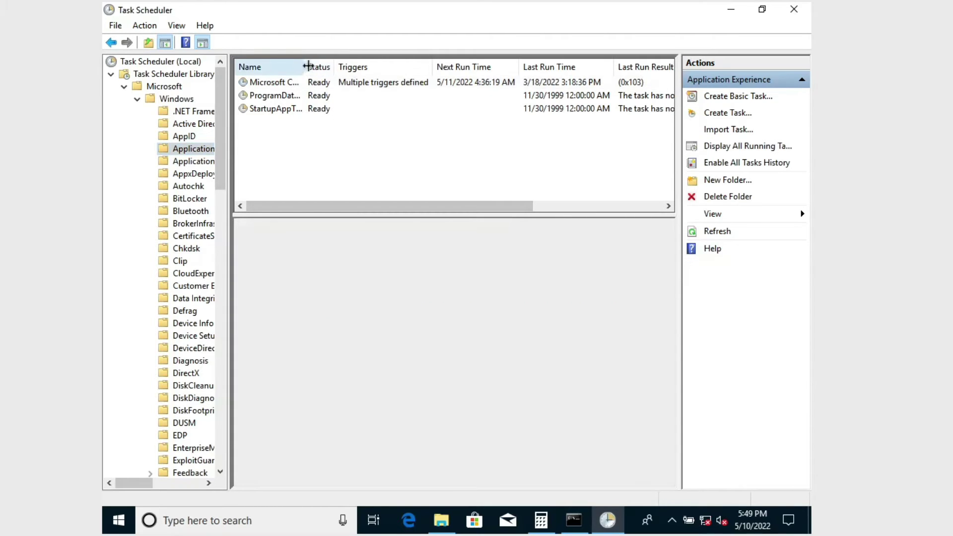
pyautogui.moveTo(313, 67); pyautogui.dragTo(403, 67)
pyautogui.click(341, 85)
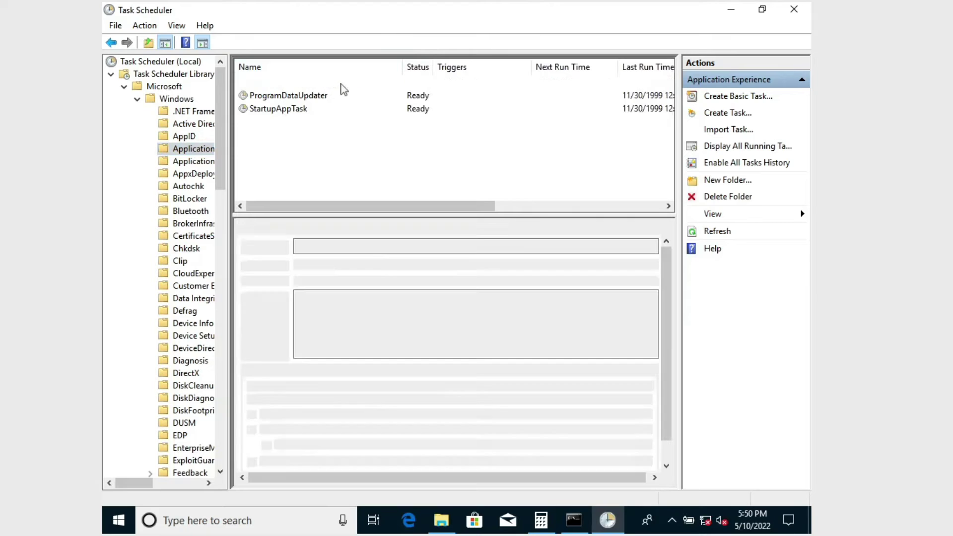
pyautogui.moveTo(402, 67); pyautogui.dragTo(315, 68)
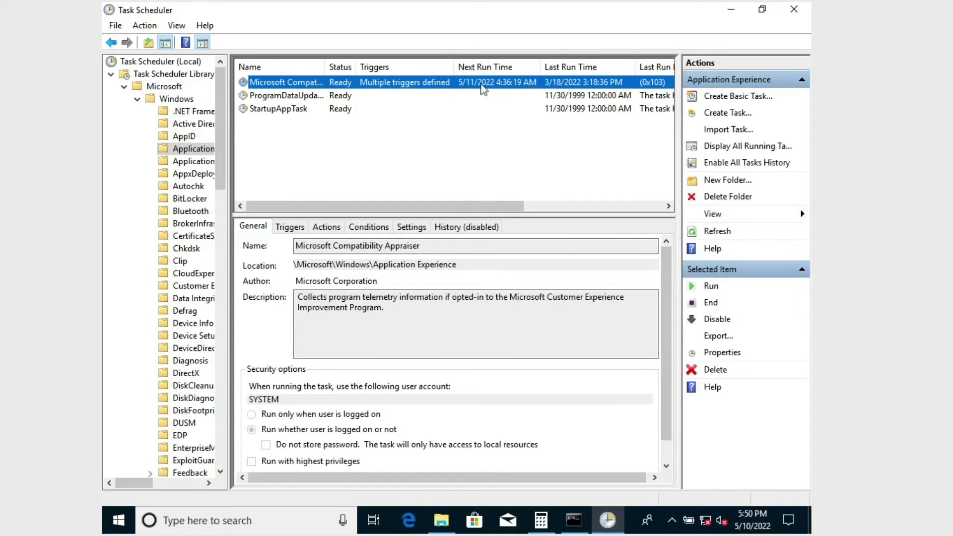
# Step: Run Microsoft Compatibility Appraiser, refresh until Ready with last run 5/10/2022 5:50:40 PM, then minimize
pyautogui.rightClick(325, 85)
pyautogui.click(353, 90)
pyautogui.moveTo(354, 67); pyautogui.dragTo(377, 68)
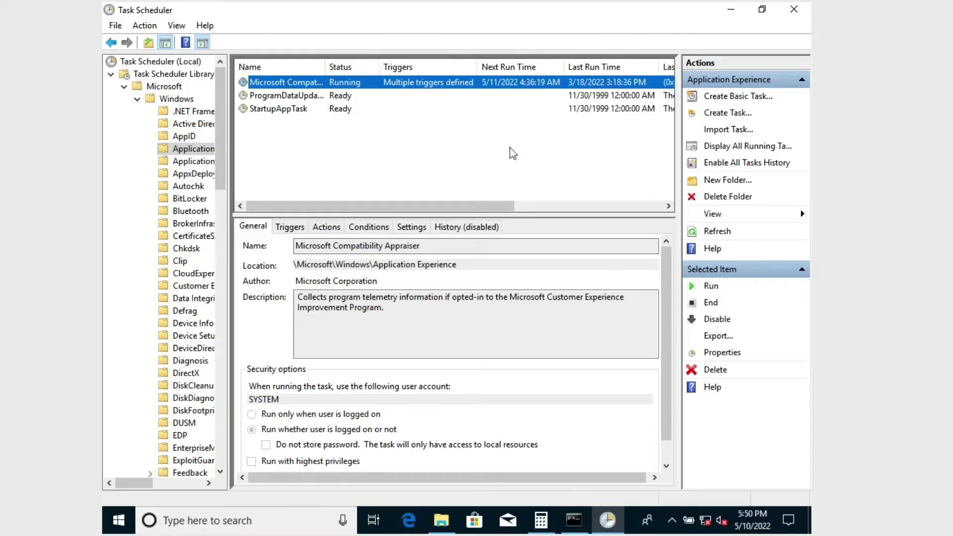
pyautogui.click(716, 233)
pyautogui.click(715, 232)
pyautogui.click(729, 9)
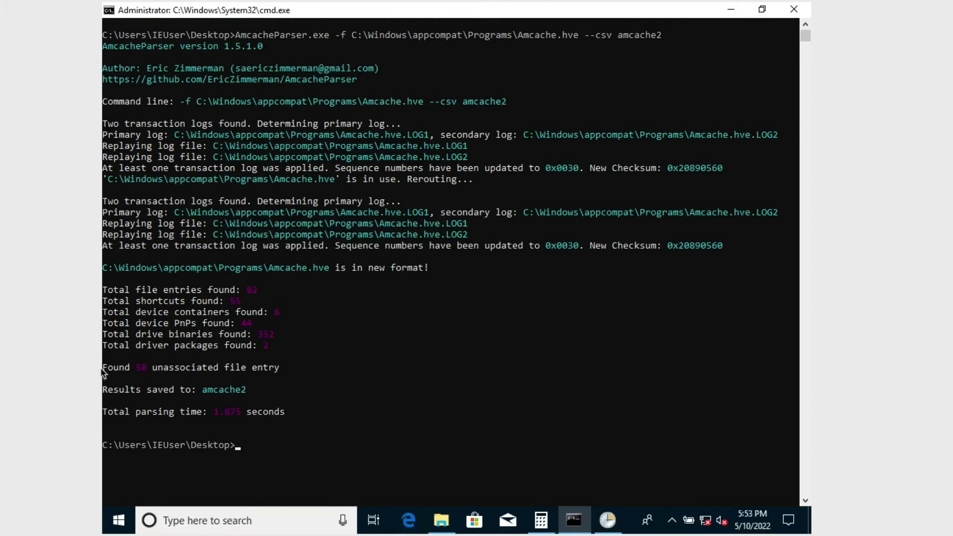
# Step: Highlight the 'Found 58 unassociated' file entries line in the AmcacheParser output
pyautogui.moveTo(114, 371); pyautogui.dragTo(279, 370)
pyautogui.click(342, 368)
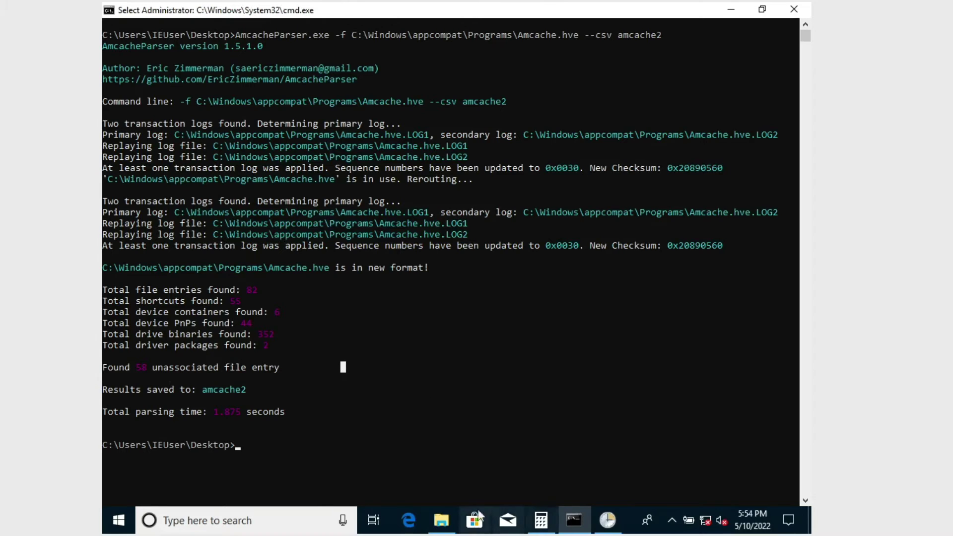
# Step: Copy the amcache2 folder from the Desktop onto the shared Downloads (Z:) drive
pyautogui.click(441, 520)
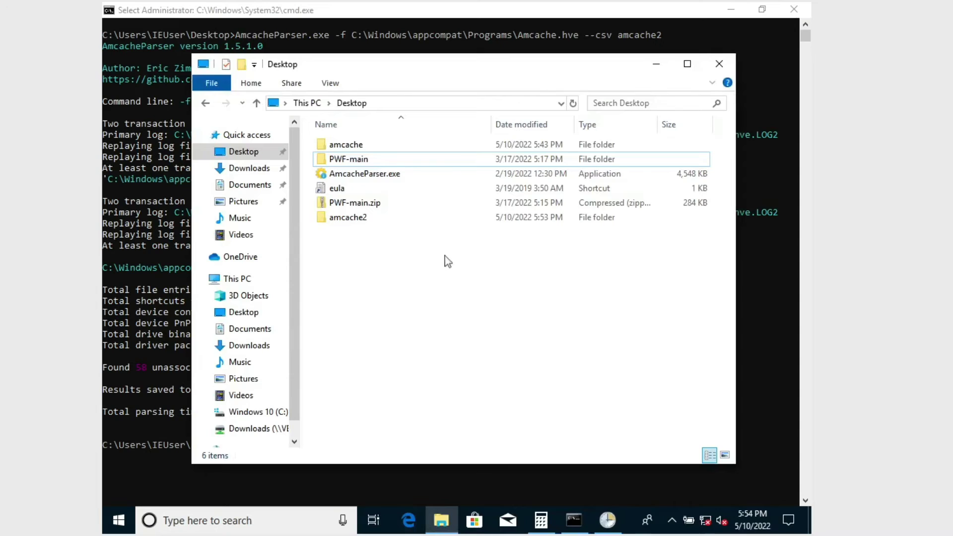
pyautogui.click(360, 220)
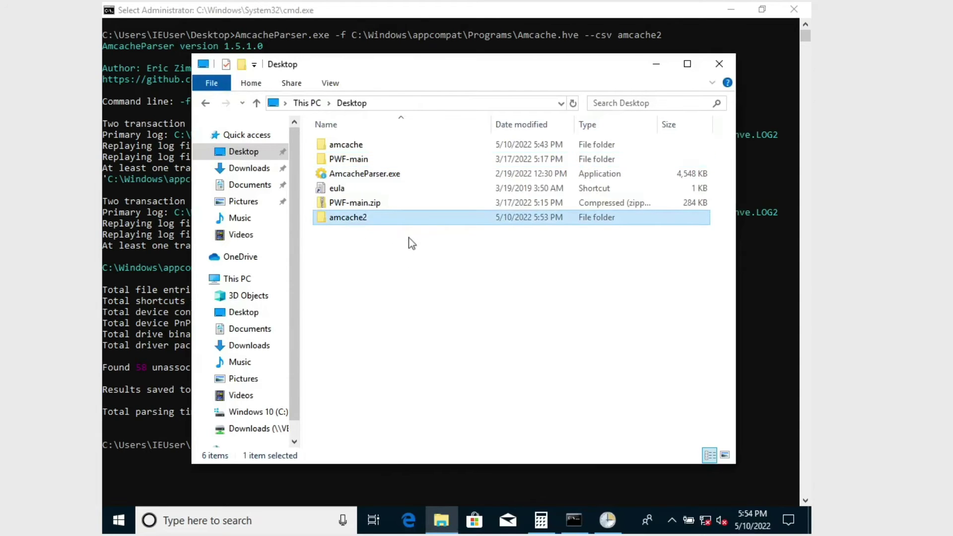
pyautogui.click(251, 430)
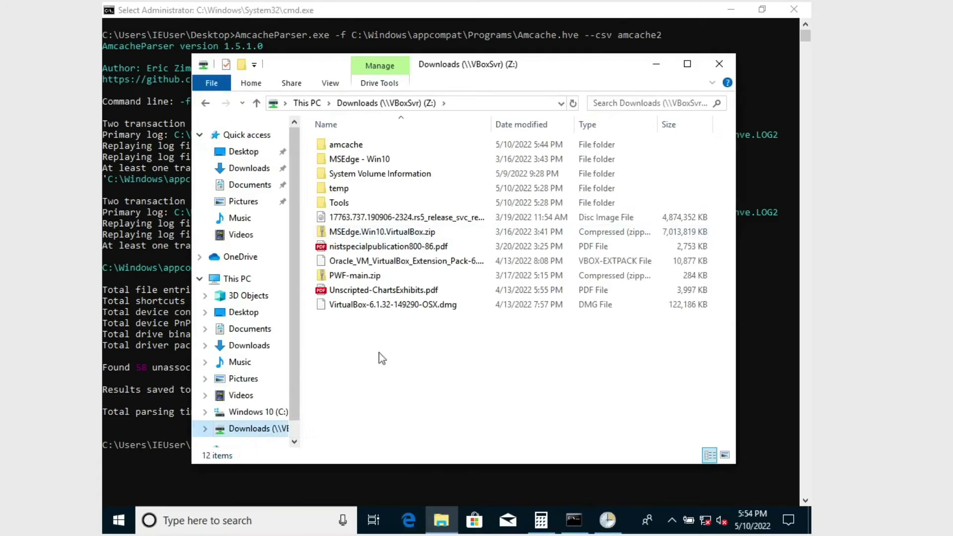
pyautogui.hotkey('ctrl', 'v')
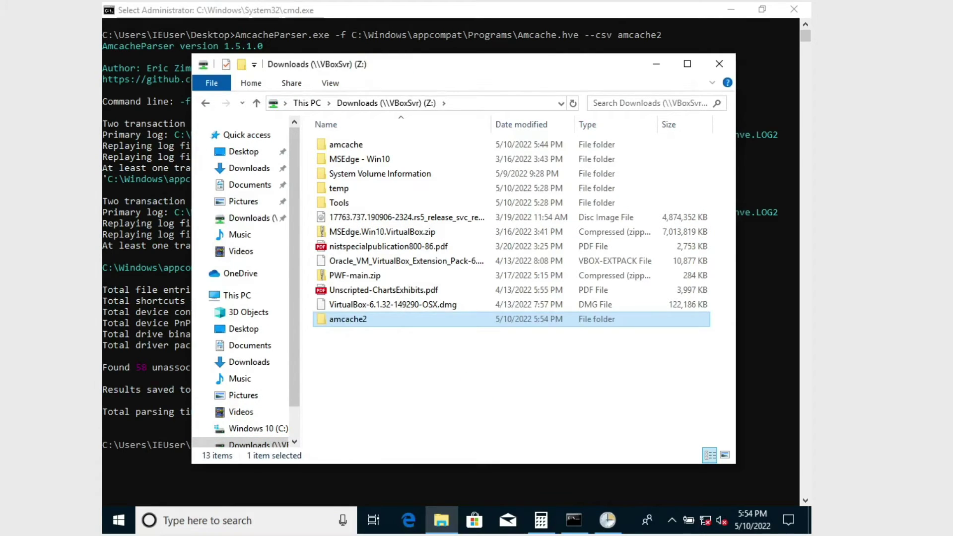
pyautogui.press('super+Tab')
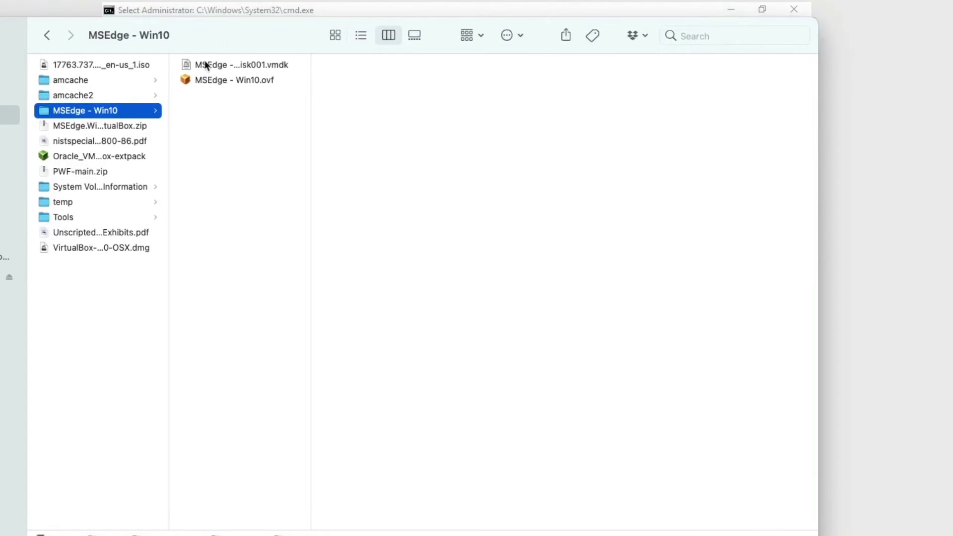
pyautogui.click(94, 95)
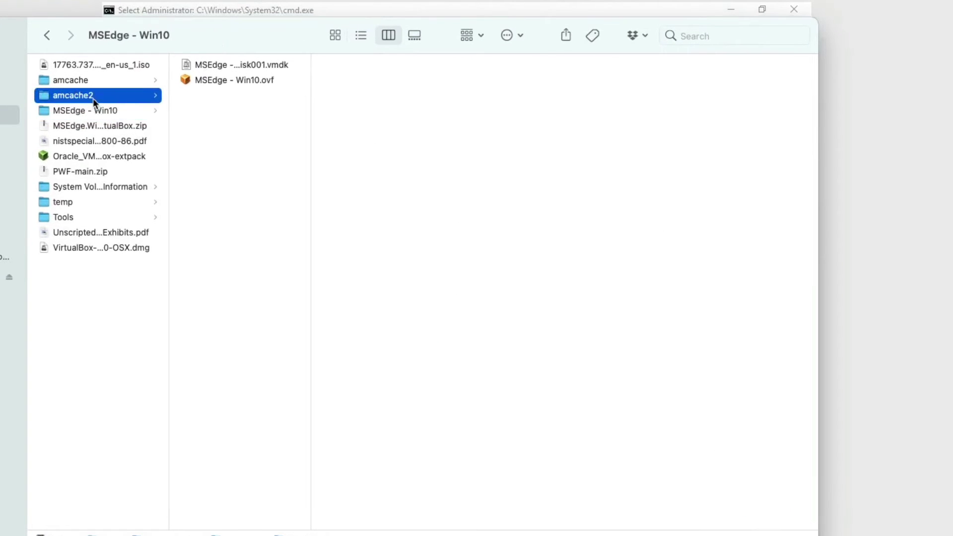
pyautogui.doubleClick(311, 123)
pyautogui.click(373, 145)
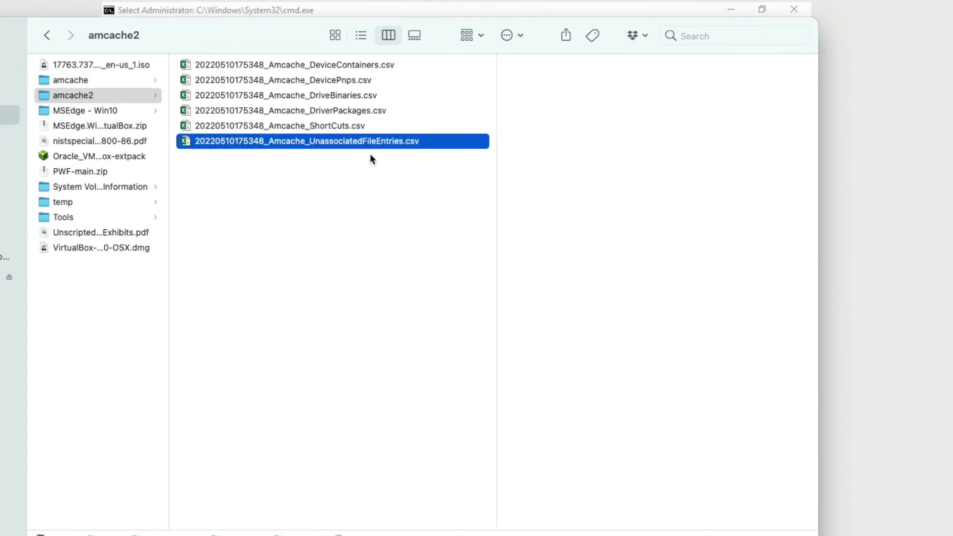
pyautogui.doubleClick(429, 143)
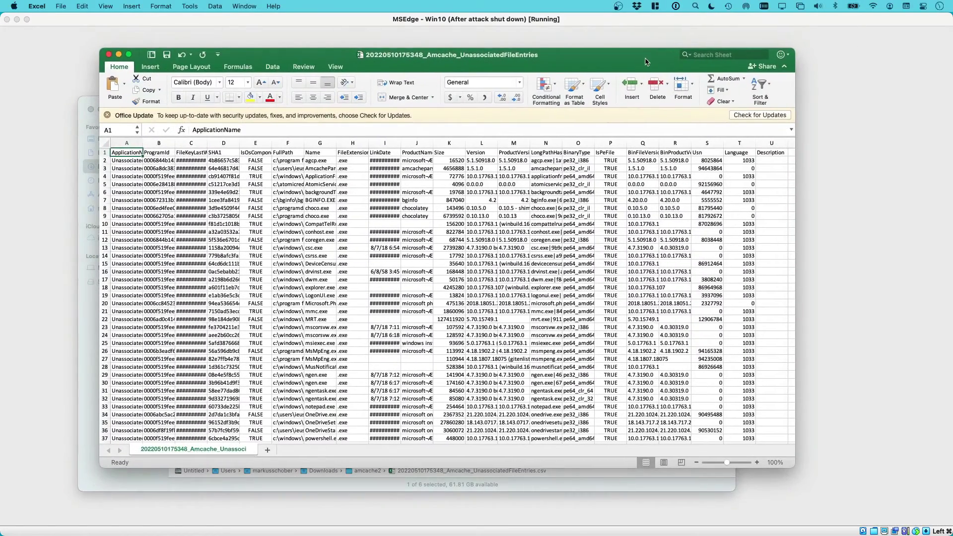
pyautogui.doubleClick(645, 62)
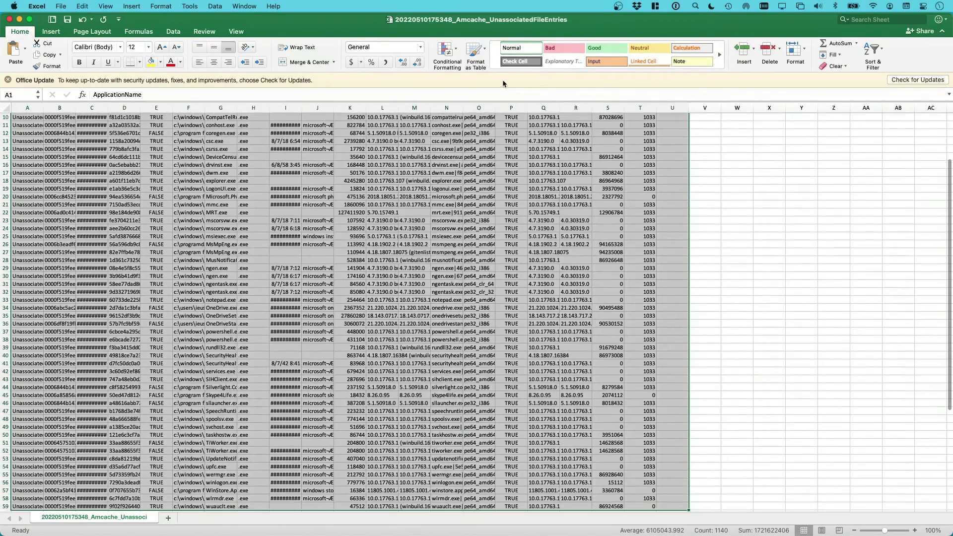
# Step: Format all the Amcache data as a medium blue table with headers
pyautogui.press('super+a')
pyautogui.click(476, 49)
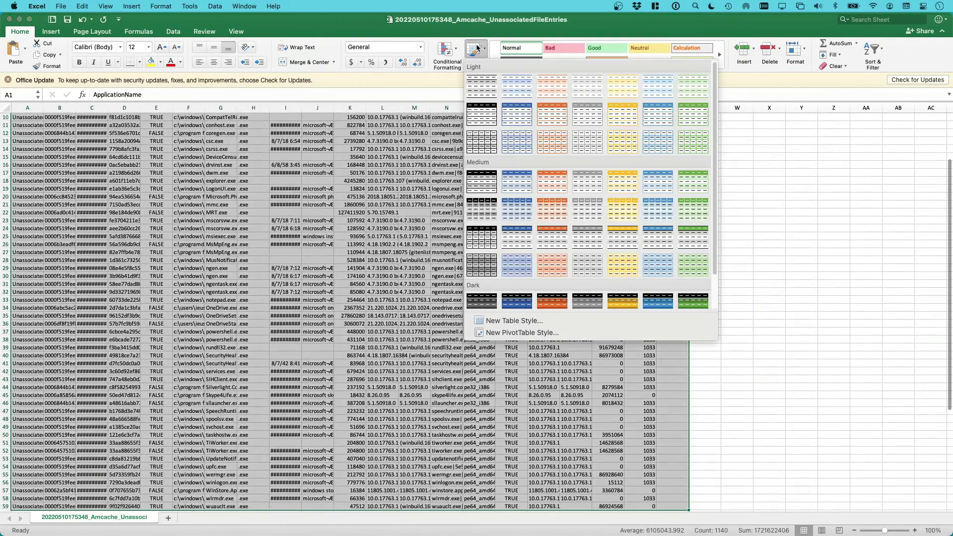
pyautogui.click(519, 179)
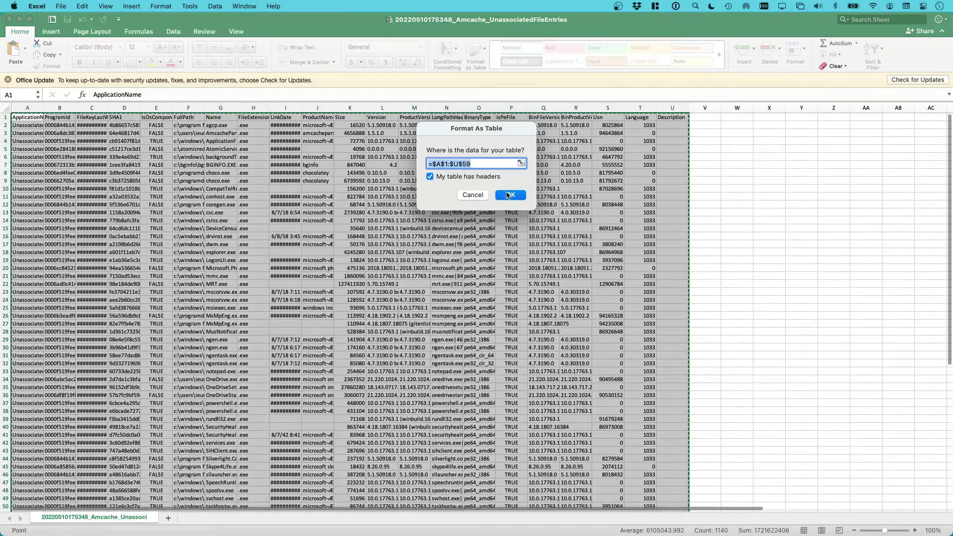
pyautogui.click(511, 196)
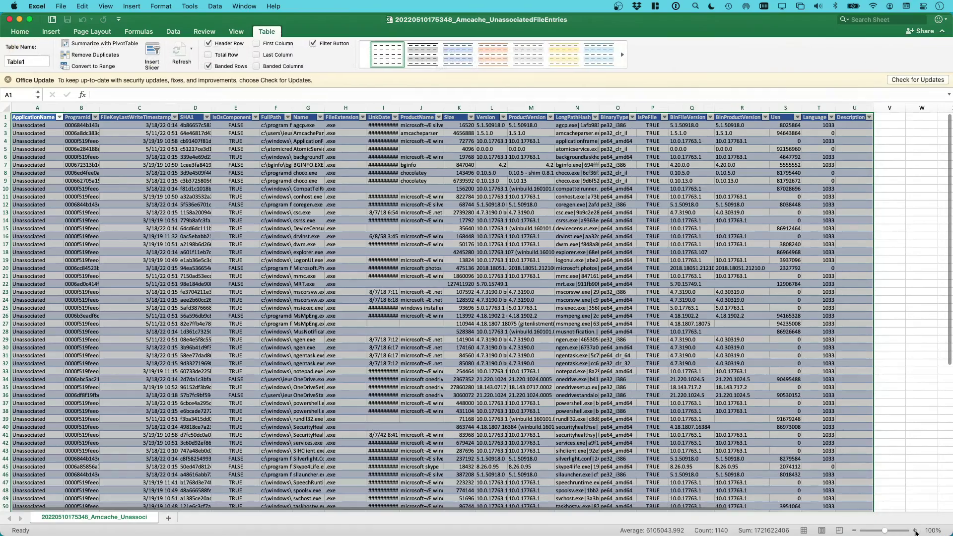
# Step: Sort the table by FileKeyLastWriteTimestamp, newest first
pyautogui.scroll(2, 477, 346)
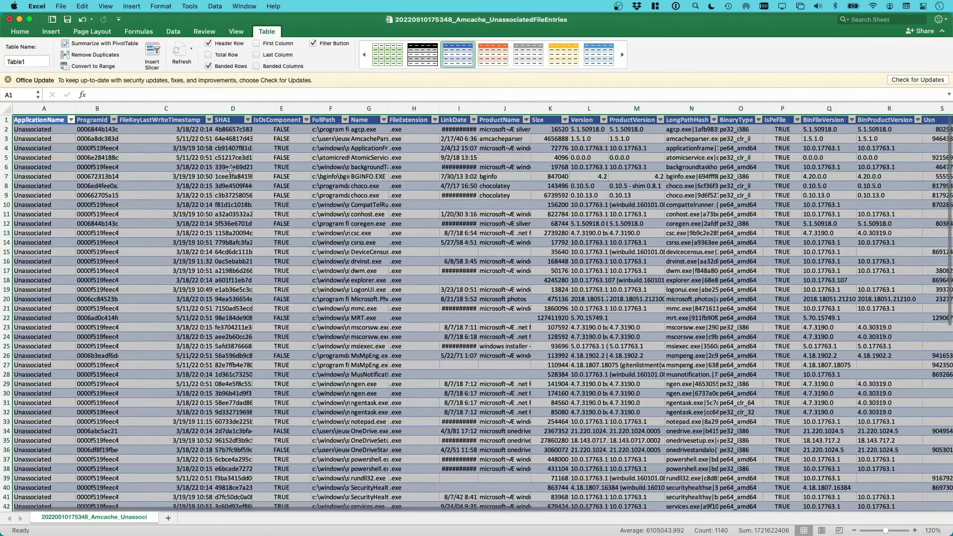
pyautogui.click(186, 133)
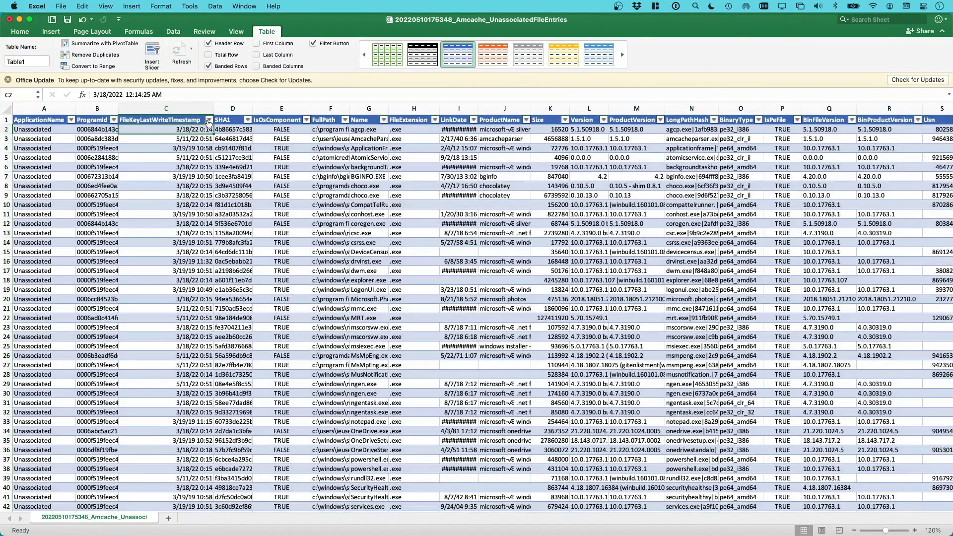
pyautogui.click(209, 120)
pyautogui.click(307, 157)
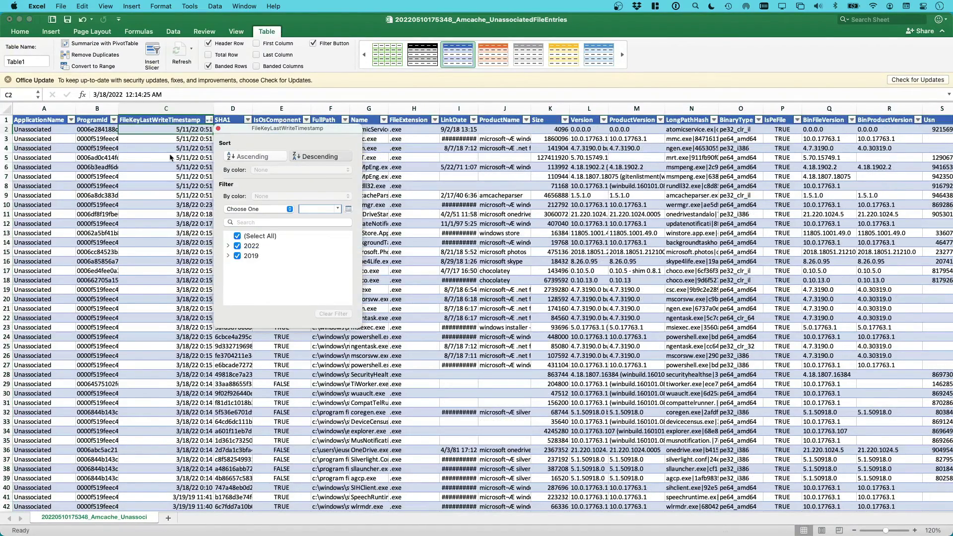
pyautogui.click(217, 128)
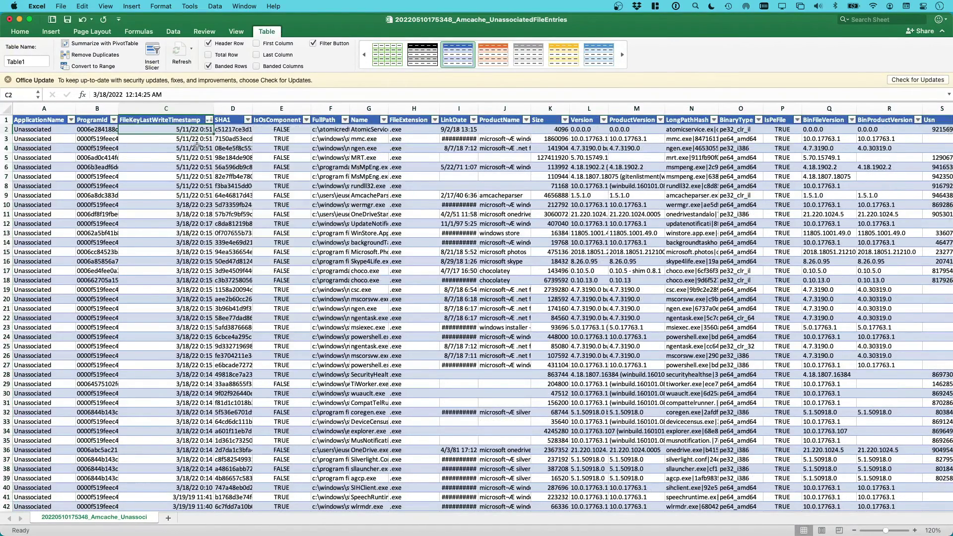
# Step: Highlight timestamps C2:C9 and C10:C23, then widen column F to show full paths
pyautogui.keyDown('shift'); pyautogui.click(178, 195); pyautogui.keyUp('shift')
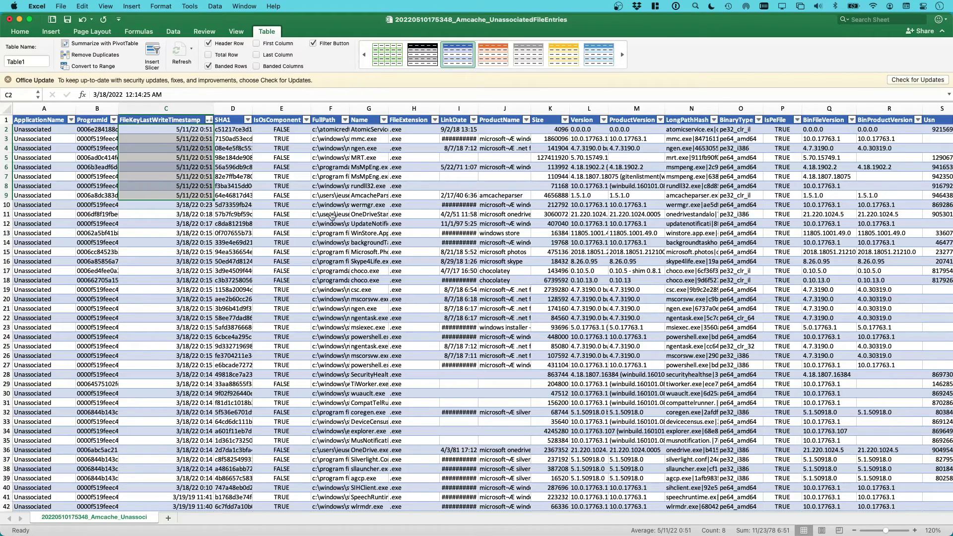
pyautogui.press('super+Tab')
pyautogui.click(169, 208)
pyautogui.moveTo(164, 205); pyautogui.dragTo(176, 328)
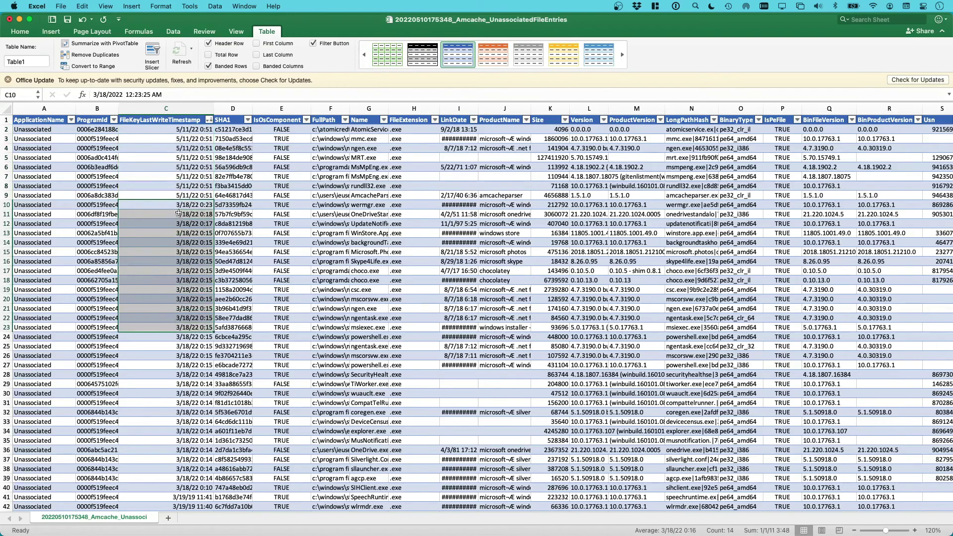
pyautogui.moveTo(352, 109); pyautogui.dragTo(681, 109)
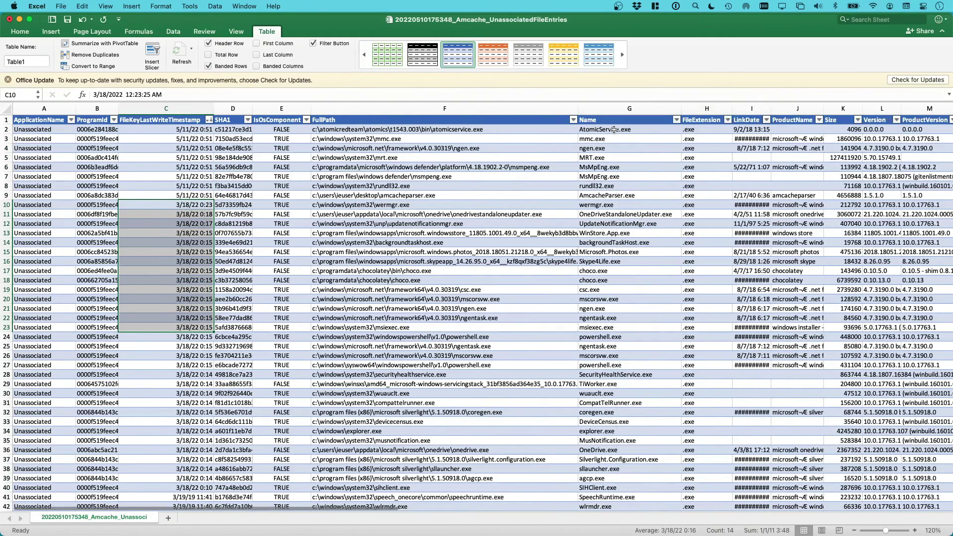
# Step: Highlight the newest rows, widen the SHA1 column, and select AtomicService.exe's hash in D2
pyautogui.moveTo(614, 129); pyautogui.dragTo(196, 197)
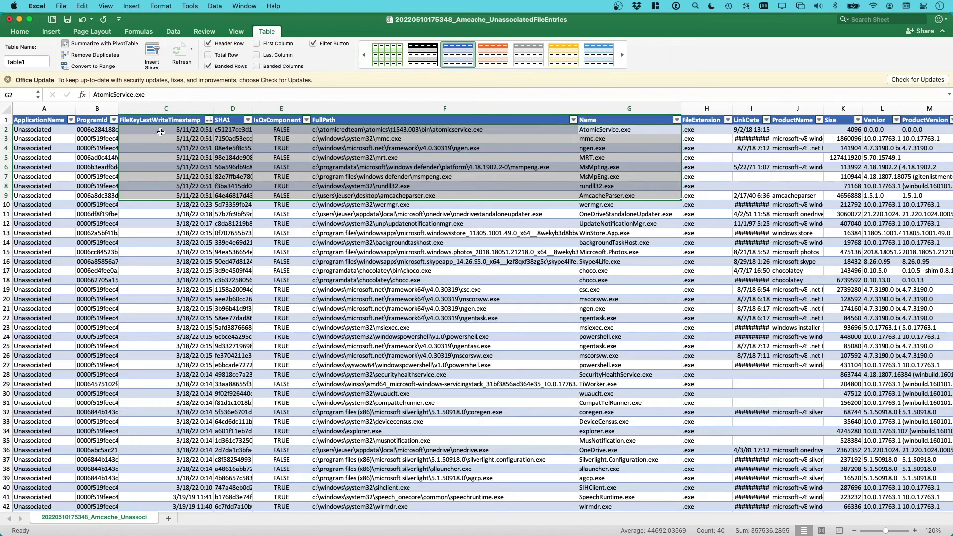
pyautogui.moveTo(162, 131); pyautogui.dragTo(190, 198)
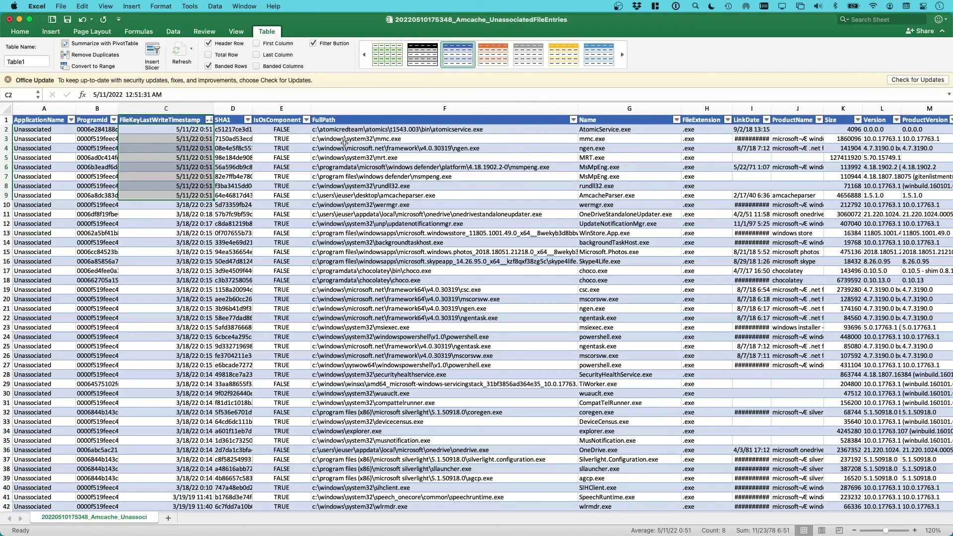
pyautogui.keyDown('shift'); pyautogui.click(641, 204); pyautogui.keyUp('shift')
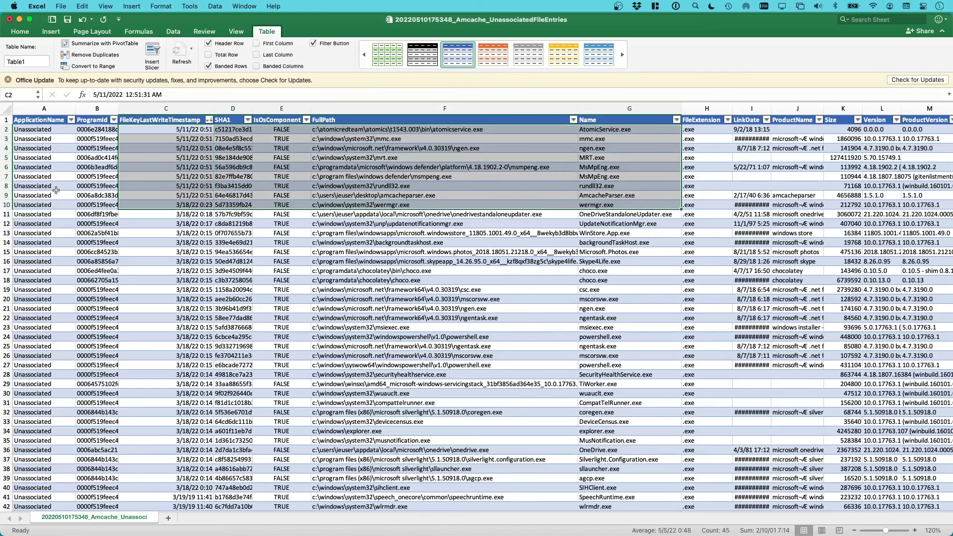
pyautogui.moveTo(253, 110); pyautogui.dragTo(381, 110)
pyautogui.click(283, 130)
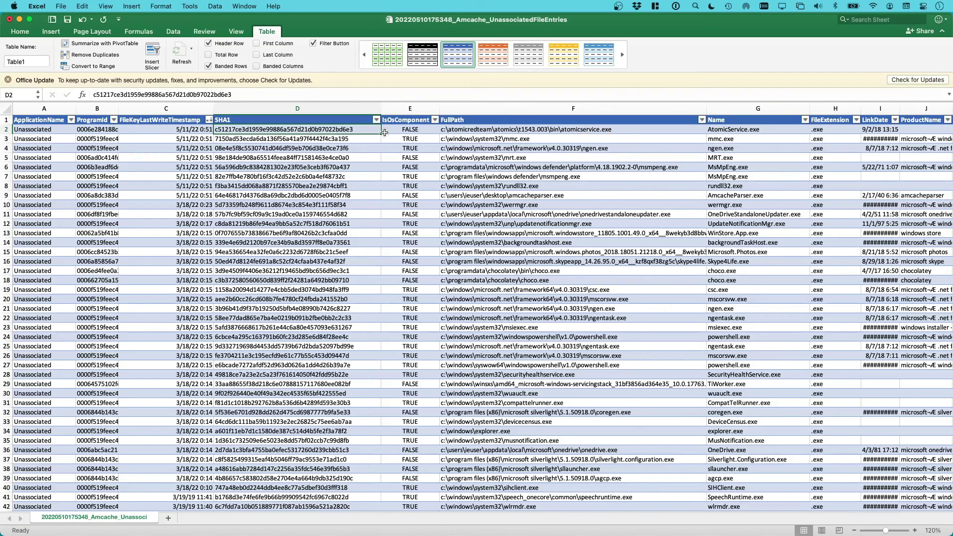
# Step: Copy AtomicService.exe's SHA-1 hash and open the Windows2019-FOR virtual machine
pyautogui.press('super+c')
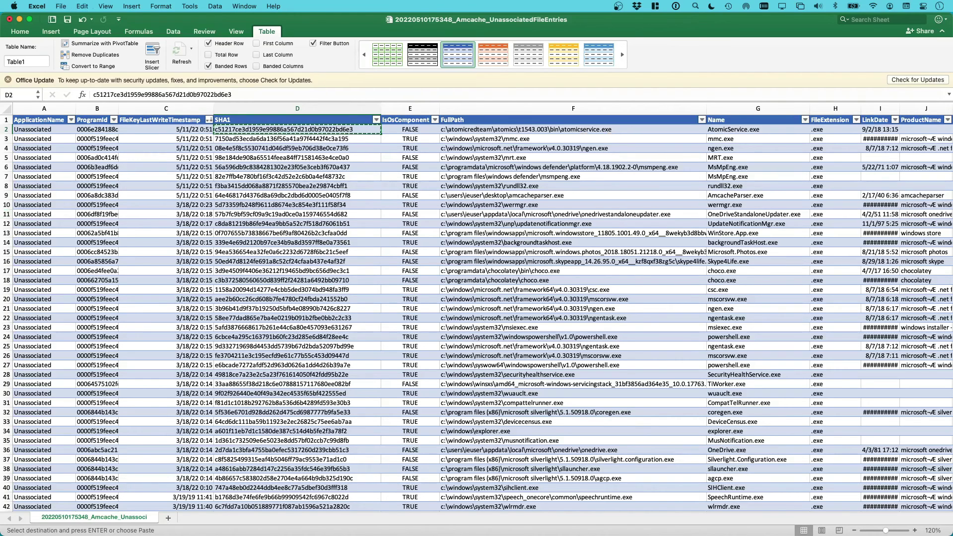
pyautogui.press('super+Tab')
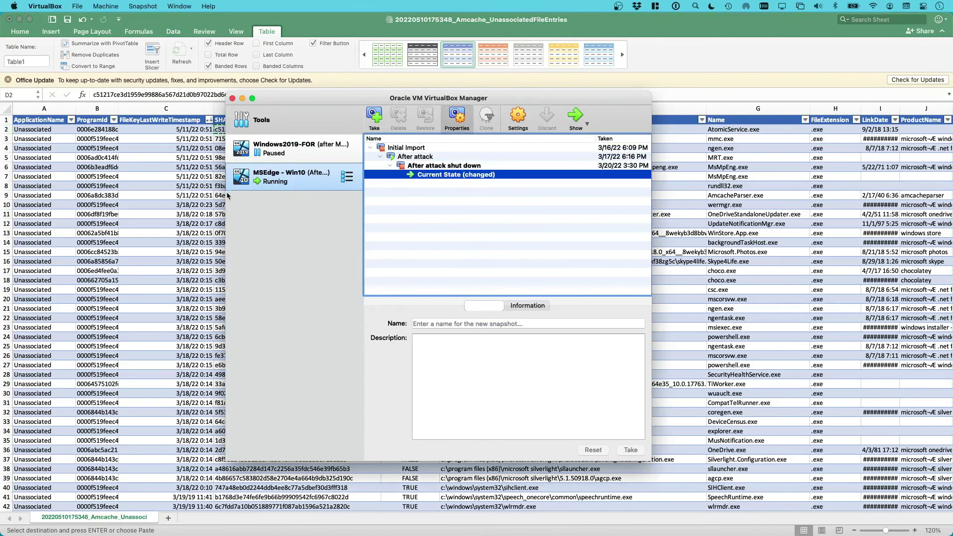
pyautogui.doubleClick(267, 162)
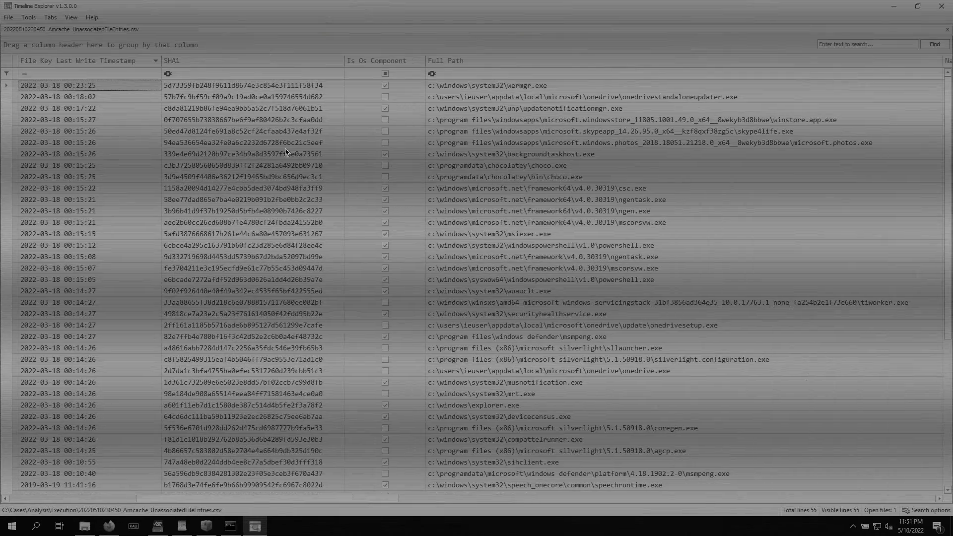
# Step: Resume the paused Windows2019-FOR machine and bring WordPad's Notes.docx to the front
pyautogui.click(130, 6)
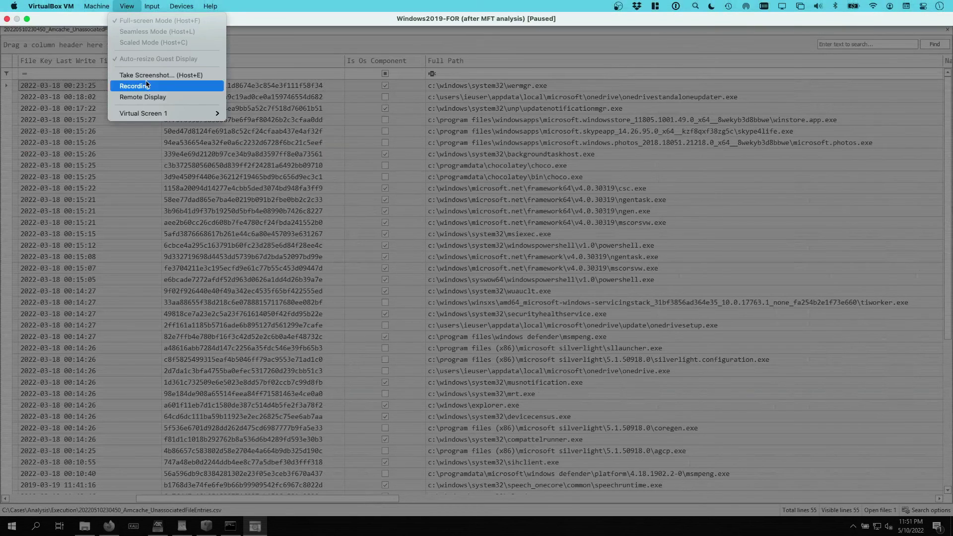
pyautogui.moveTo(97, 6)
pyautogui.click(117, 76)
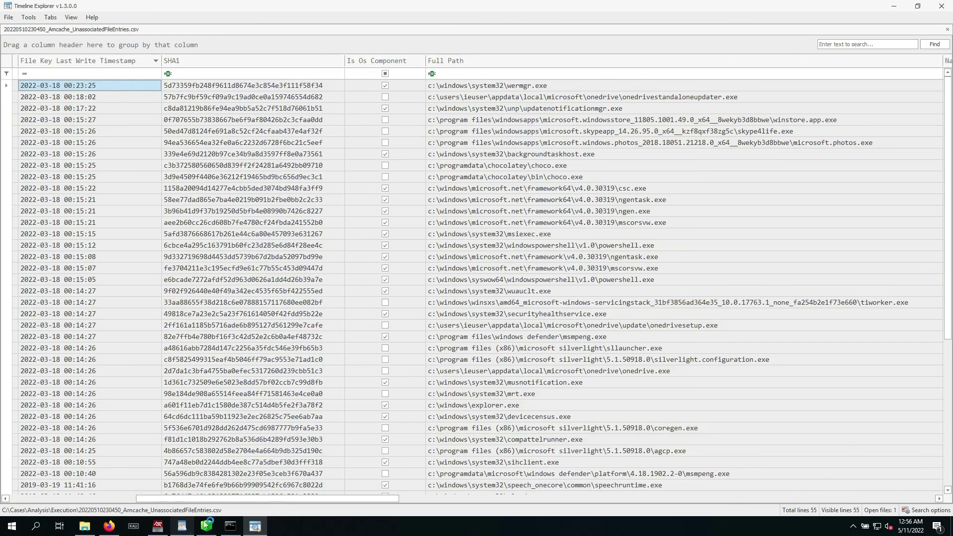
pyautogui.click(182, 526)
# Step: Paste the SHA-1 c51217ce3d1959e99886a567d21d0b97022bd6e3 beneath the Amcache question in Notes.docx
pyautogui.click(710, 411)
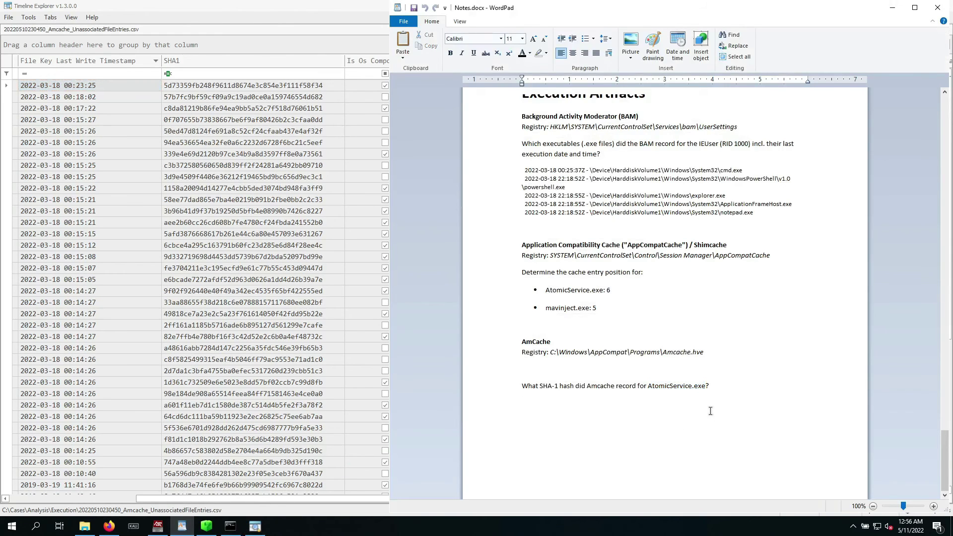
pyautogui.hotkey('ctrl', 'v')
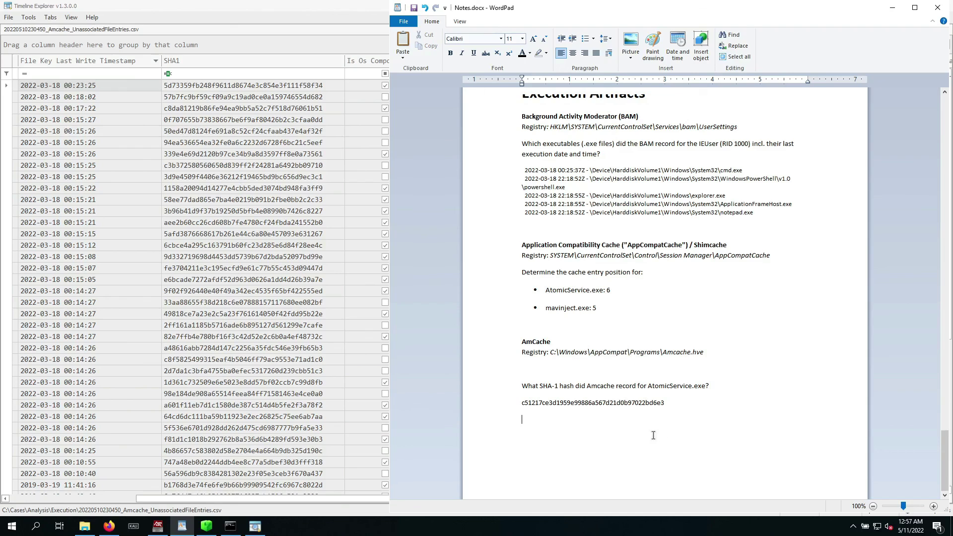
pyautogui.moveTo(506, 345); pyautogui.dragTo(503, 360)
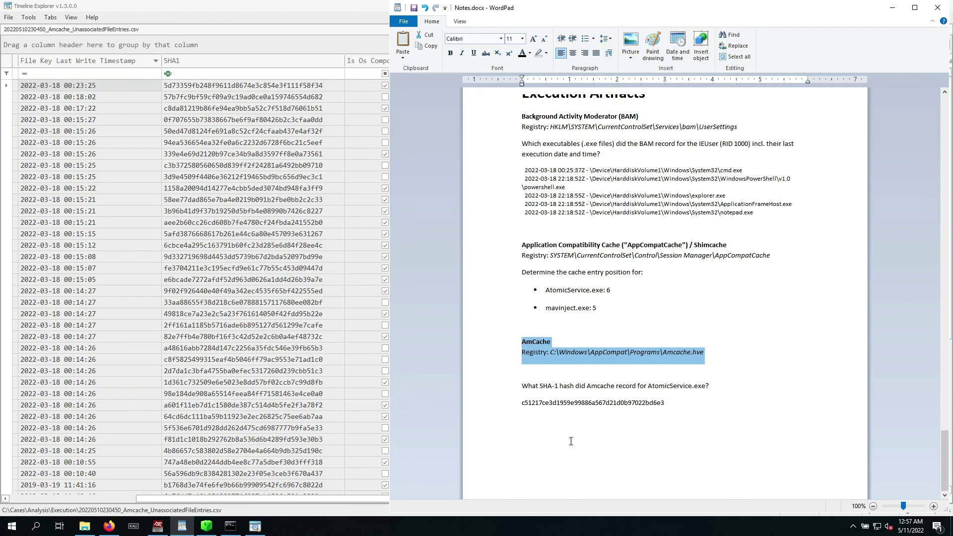
pyautogui.click(534, 430)
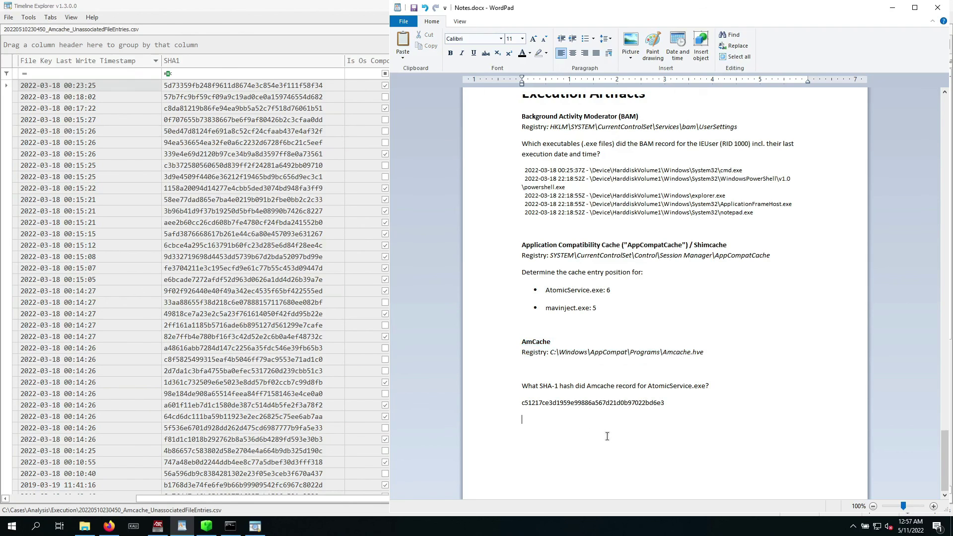